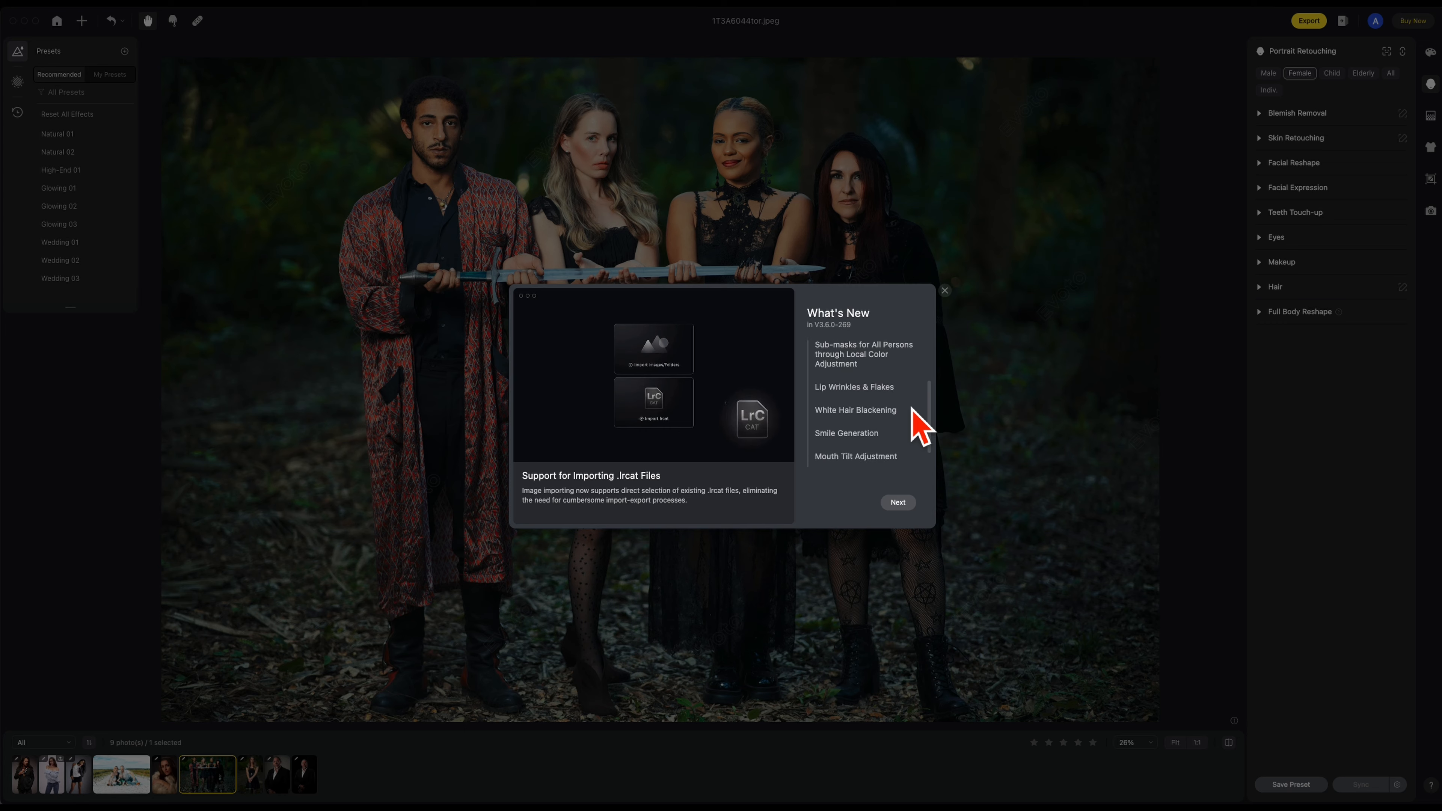
# Step: Close the What's New overview and set the forest group photo's color profile to B&W
pyautogui.scroll(3, 920, 425)
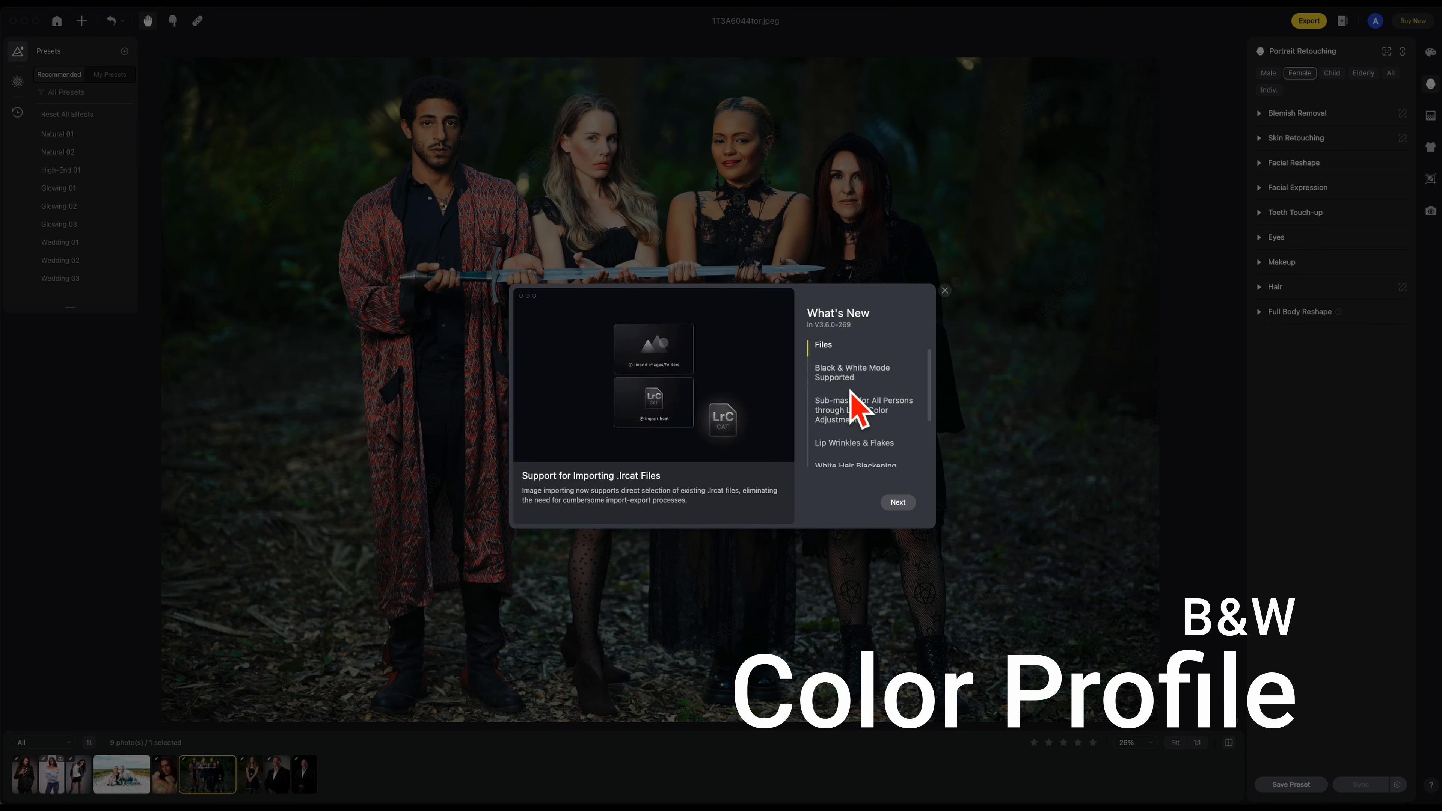
pyautogui.click(945, 290)
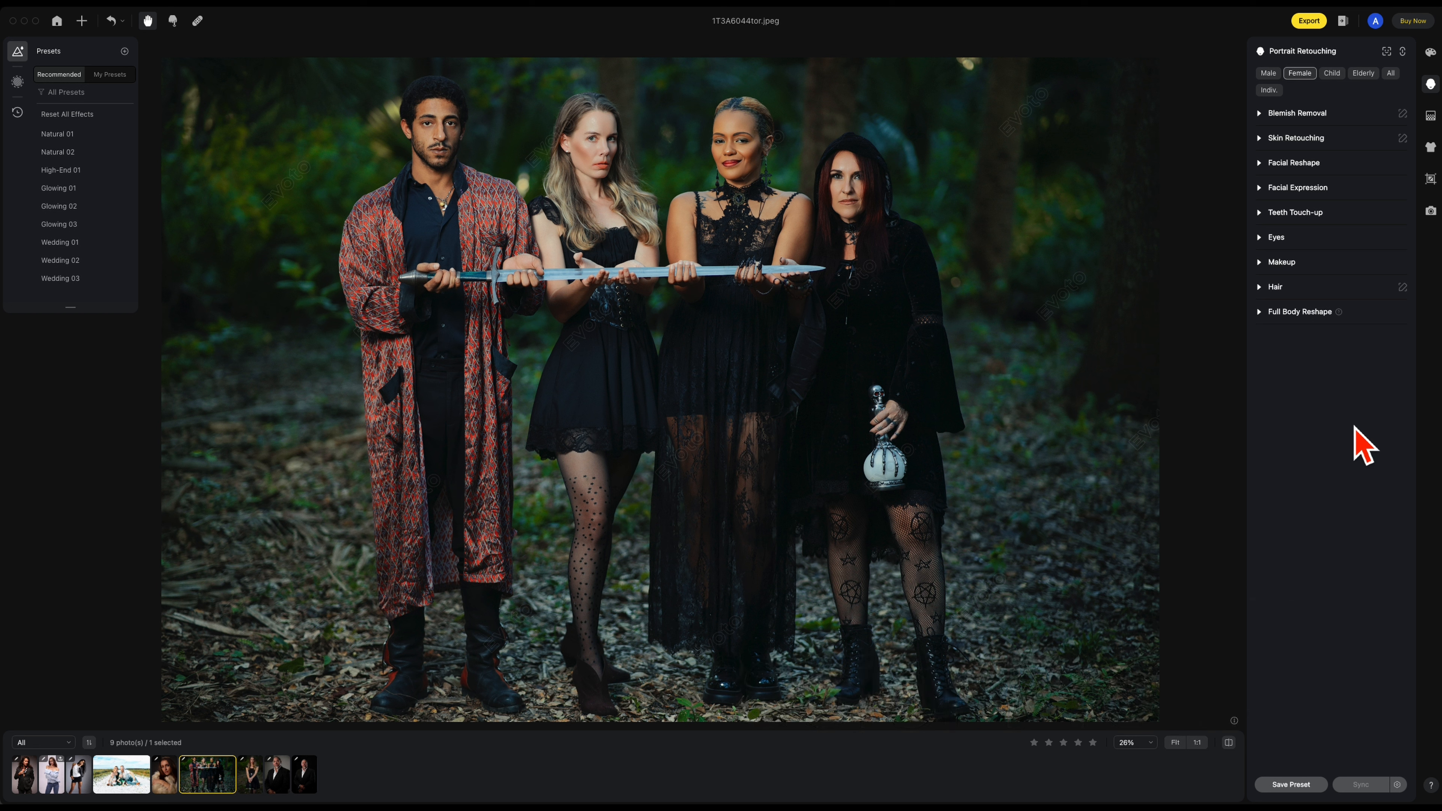
pyautogui.press('super+1')
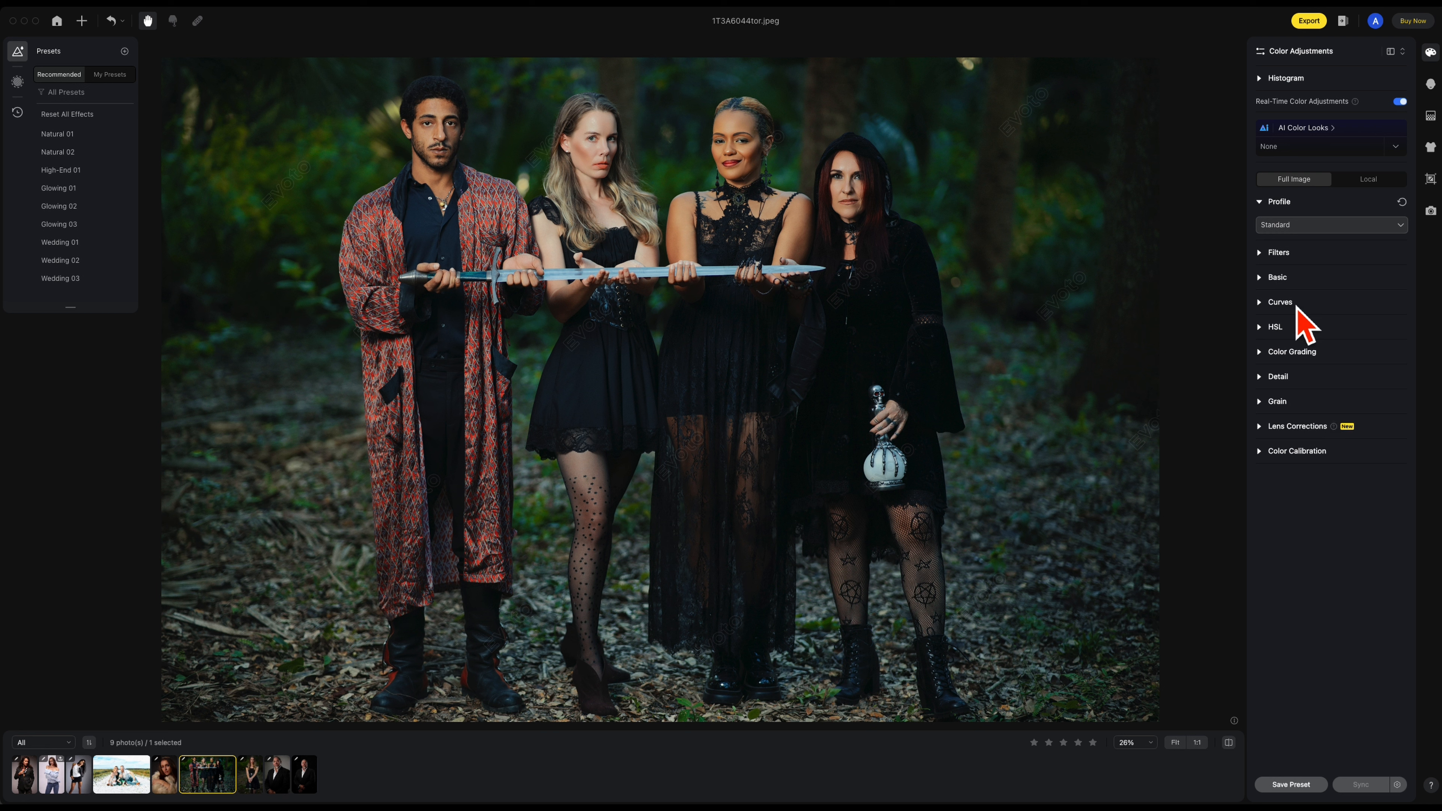
pyautogui.click(1312, 224)
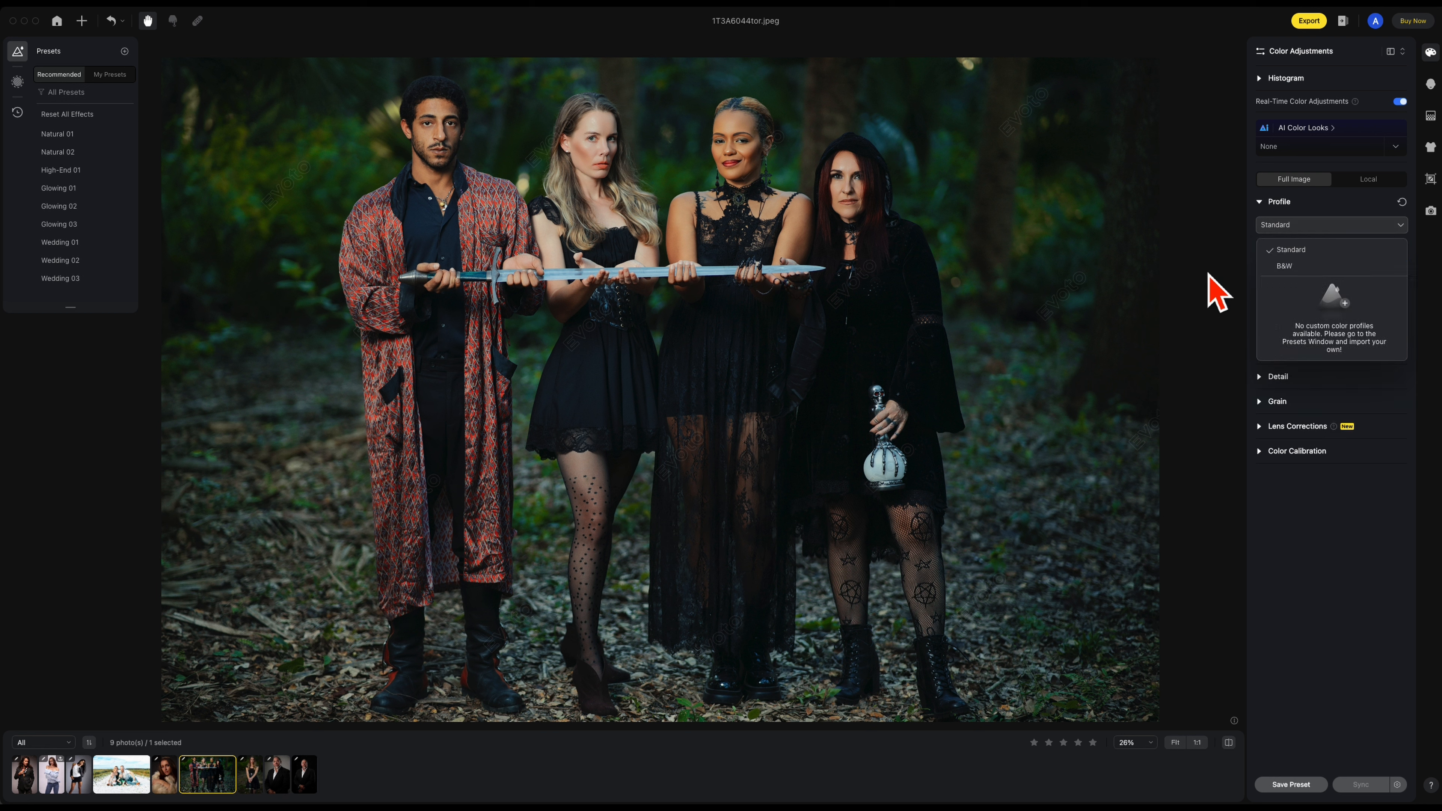
pyautogui.click(1200, 265)
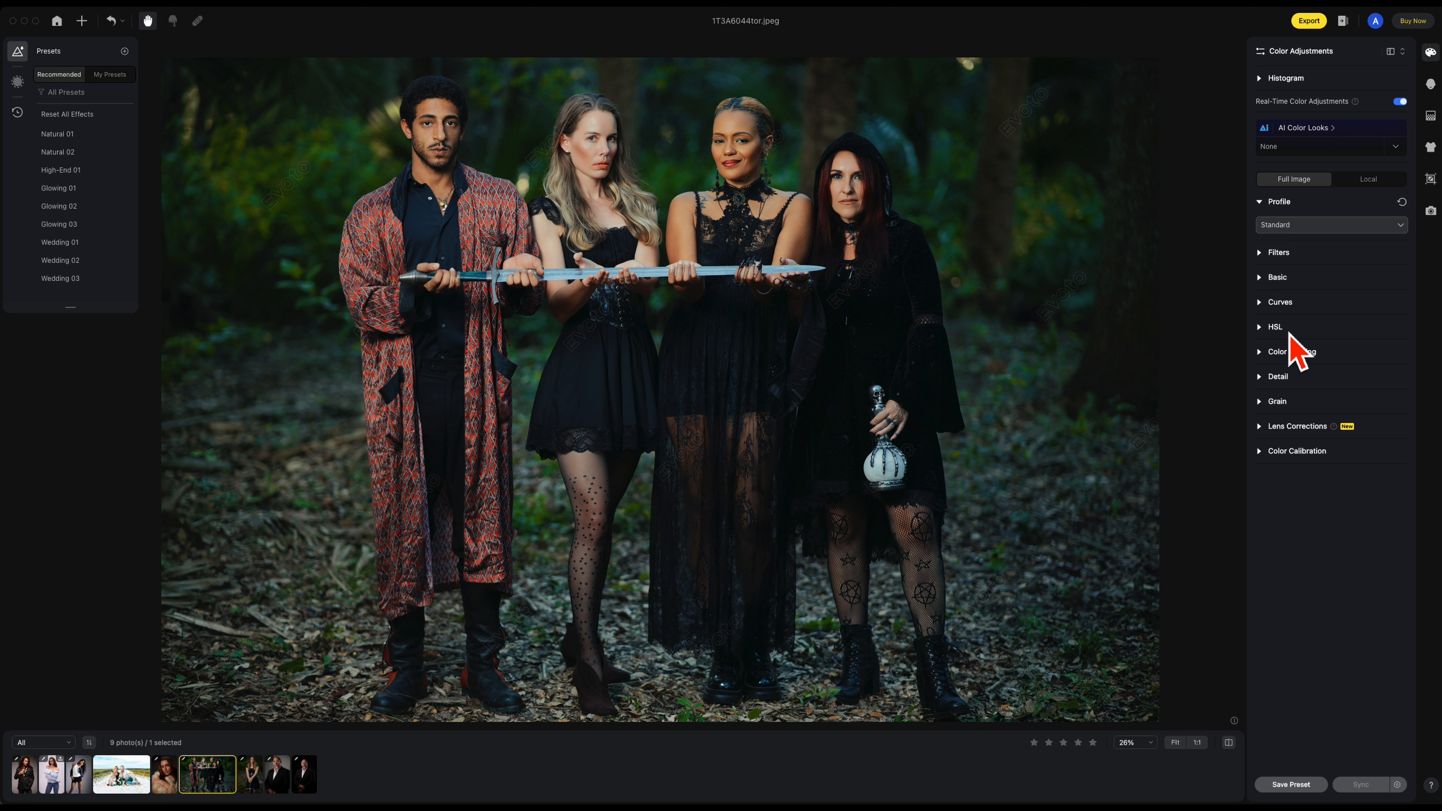
pyautogui.click(1340, 227)
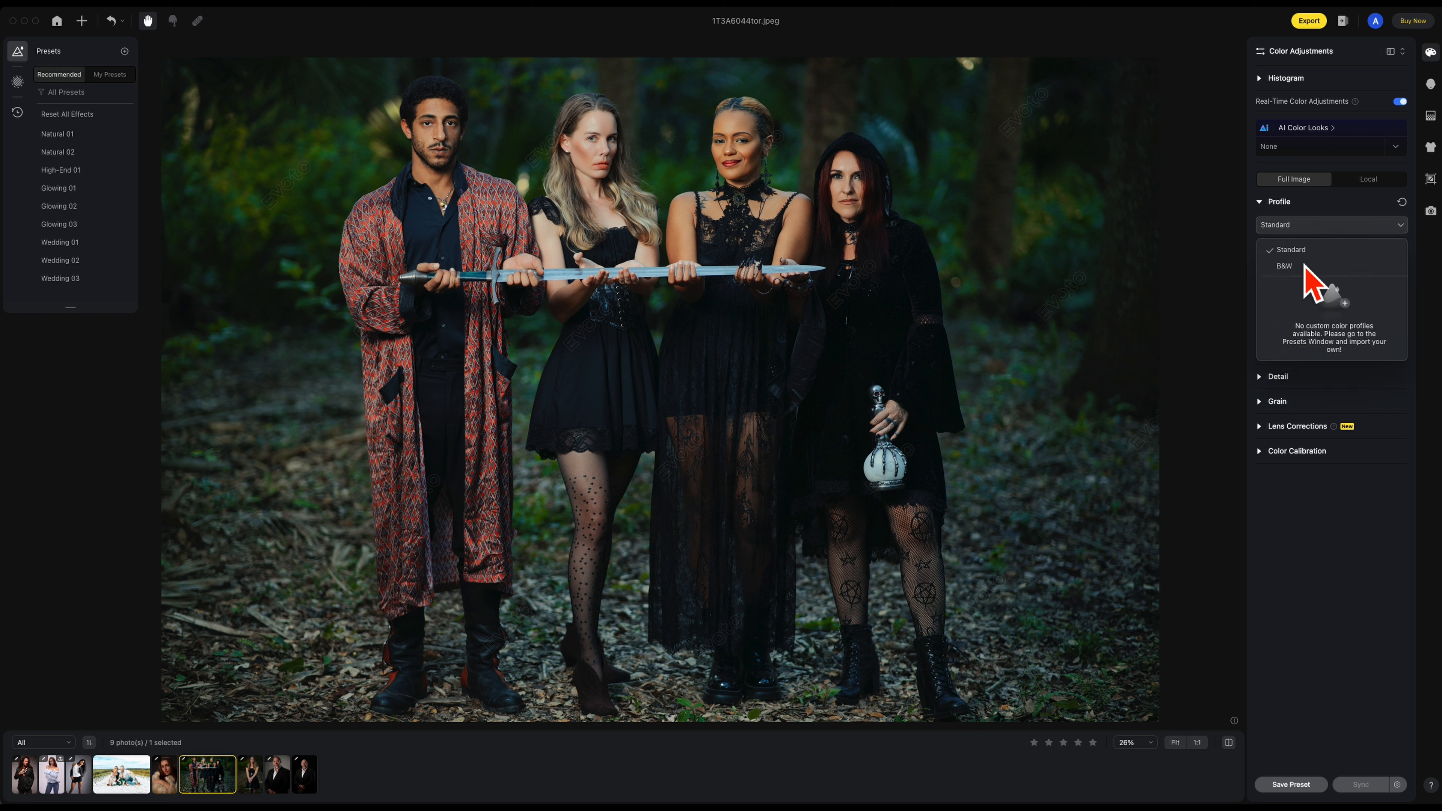
pyautogui.click(1304, 267)
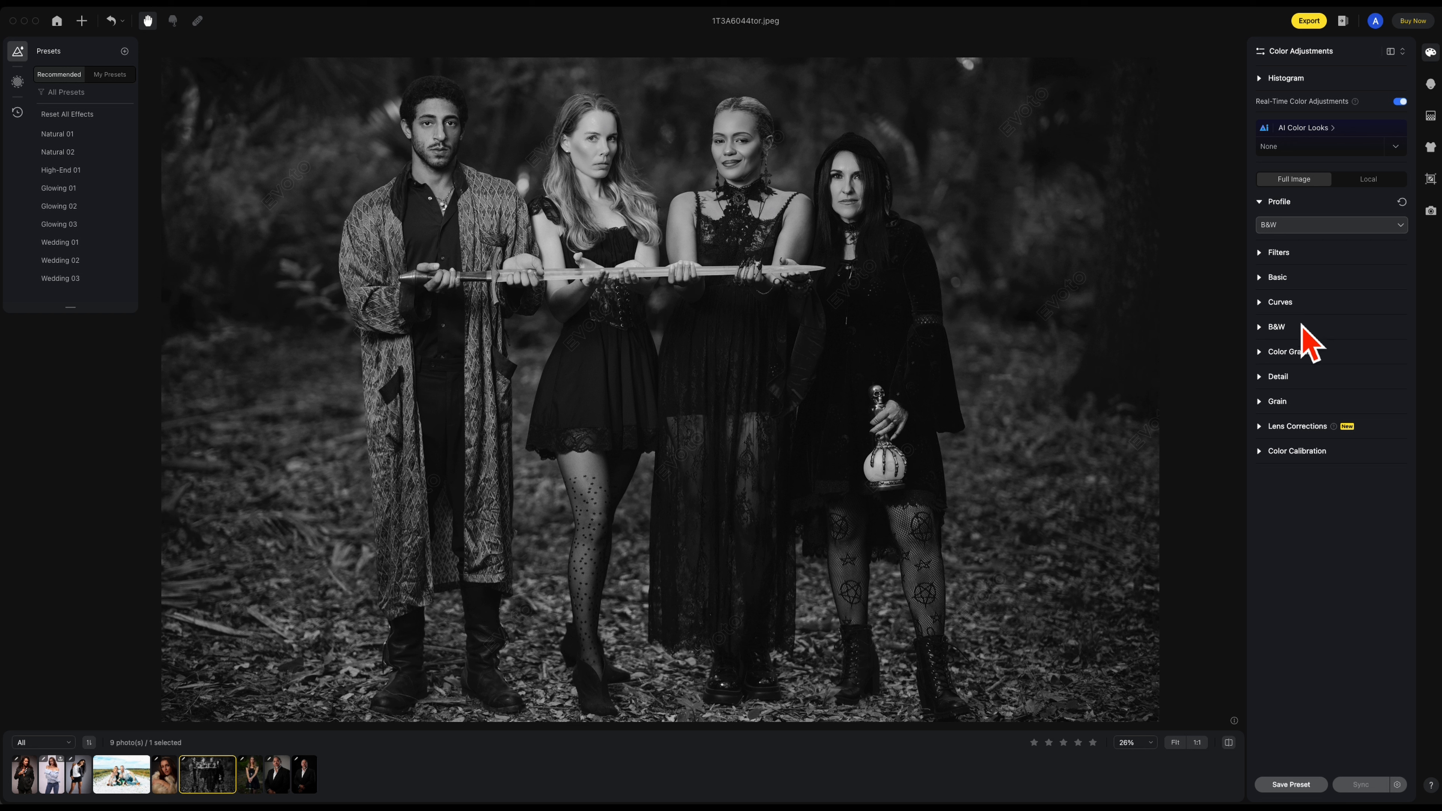
# Step: Adjust the B&W mix of the group photo to Orange 30, Yellow 22 and Green 45
pyautogui.click(1267, 332)
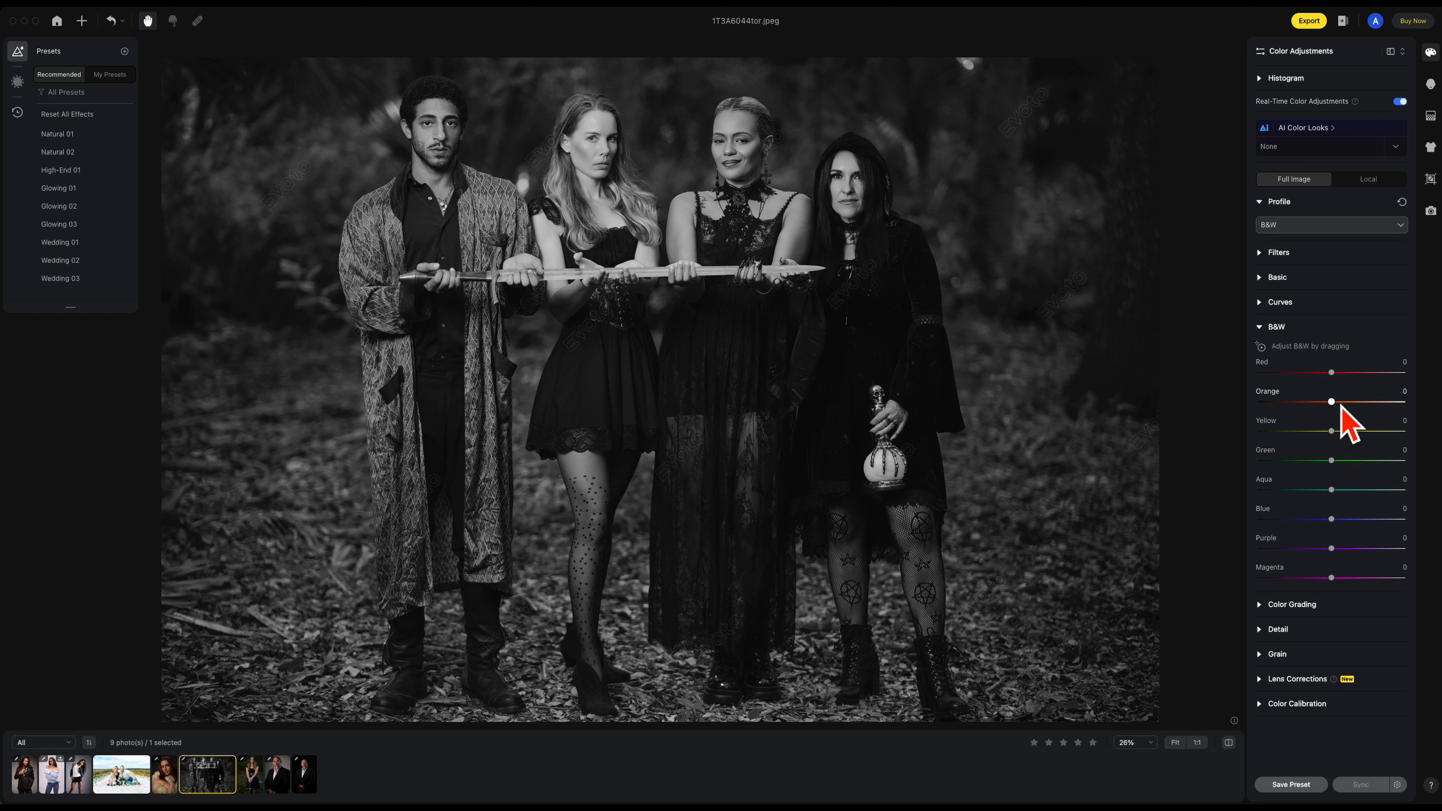
pyautogui.moveTo(1340, 406); pyautogui.dragTo(1364, 461)
pyautogui.moveTo(1331, 519)
pyautogui.mouseDown()
pyautogui.moveTo(1371, 519)
pyautogui.moveTo(1330, 520)
pyautogui.mouseUp()
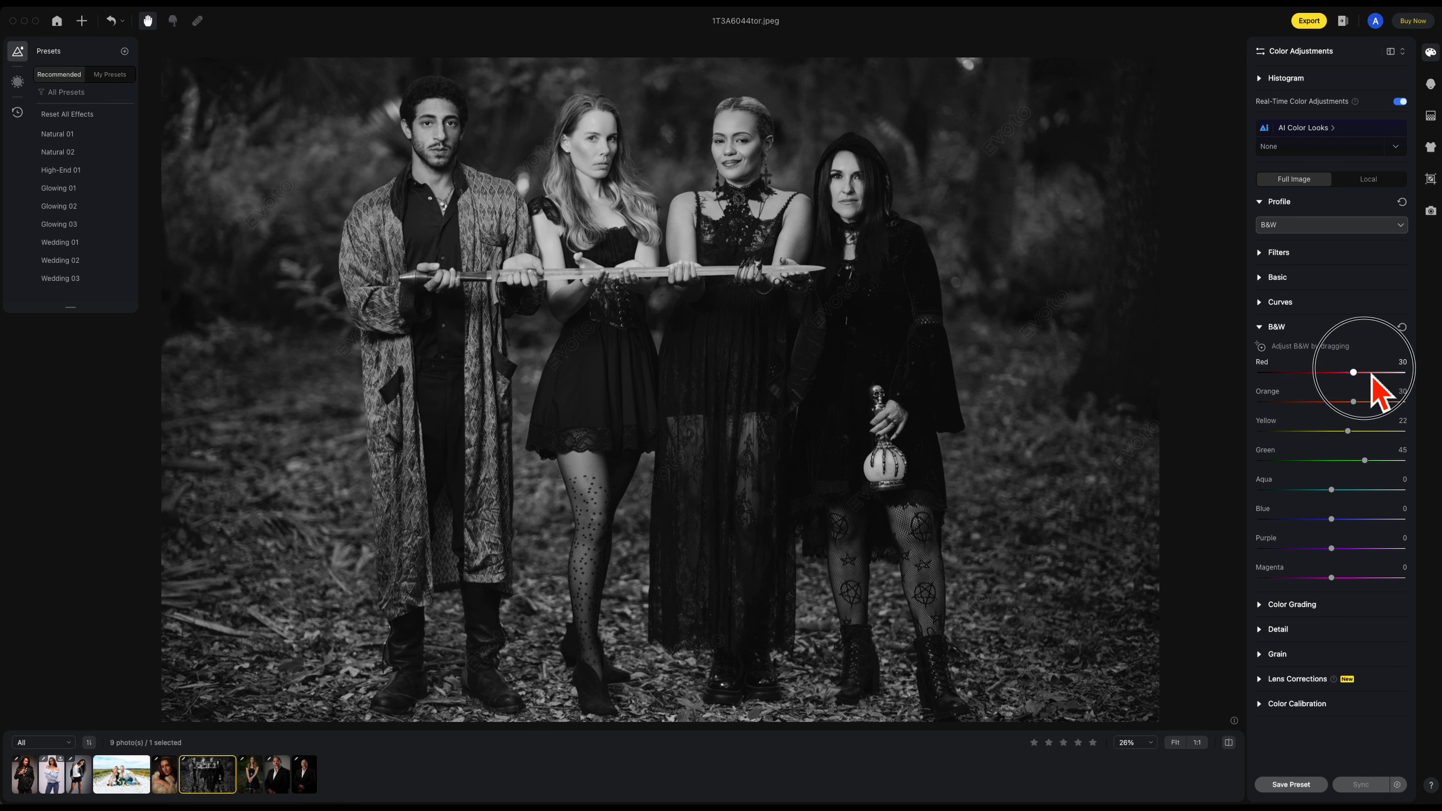
# Step: Refine the black-and-white photo's basic tone with Contrast -29, Shadow 88 and a lower Brightness
pyautogui.click(1271, 278)
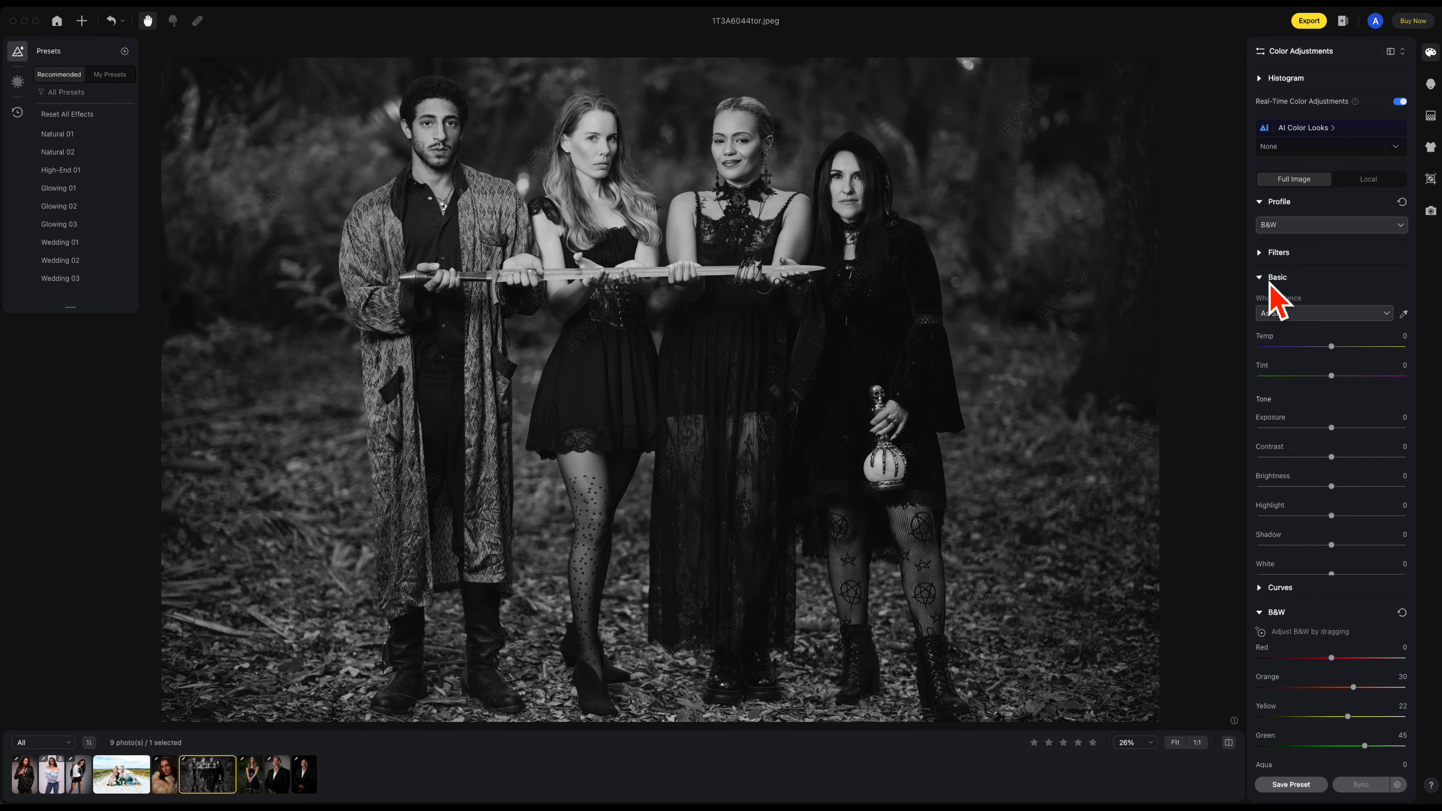
pyautogui.moveTo(1346, 457); pyautogui.dragTo(1304, 452)
pyautogui.moveTo(1335, 547); pyautogui.dragTo(1402, 545)
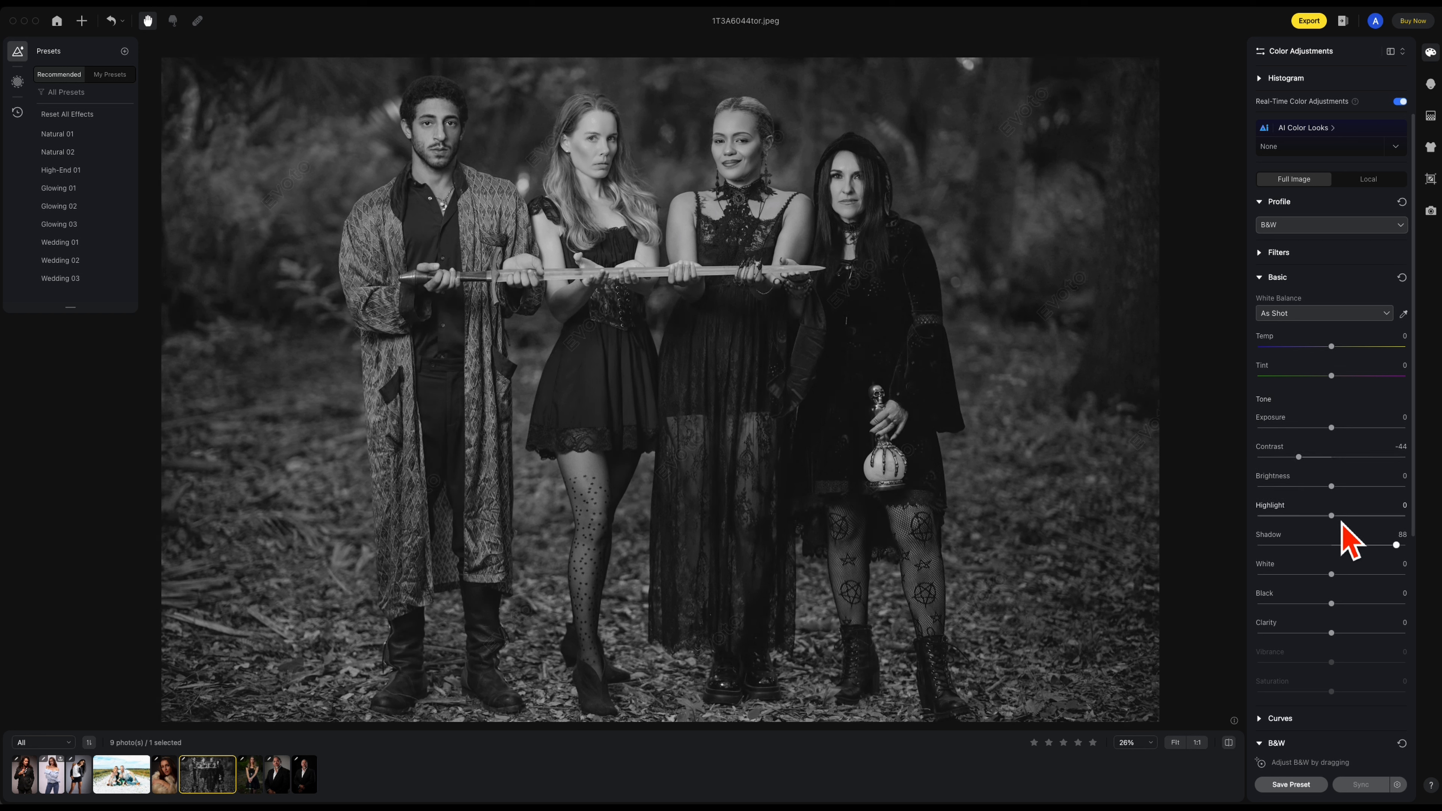
pyautogui.moveTo(1301, 457); pyautogui.dragTo(1308, 486)
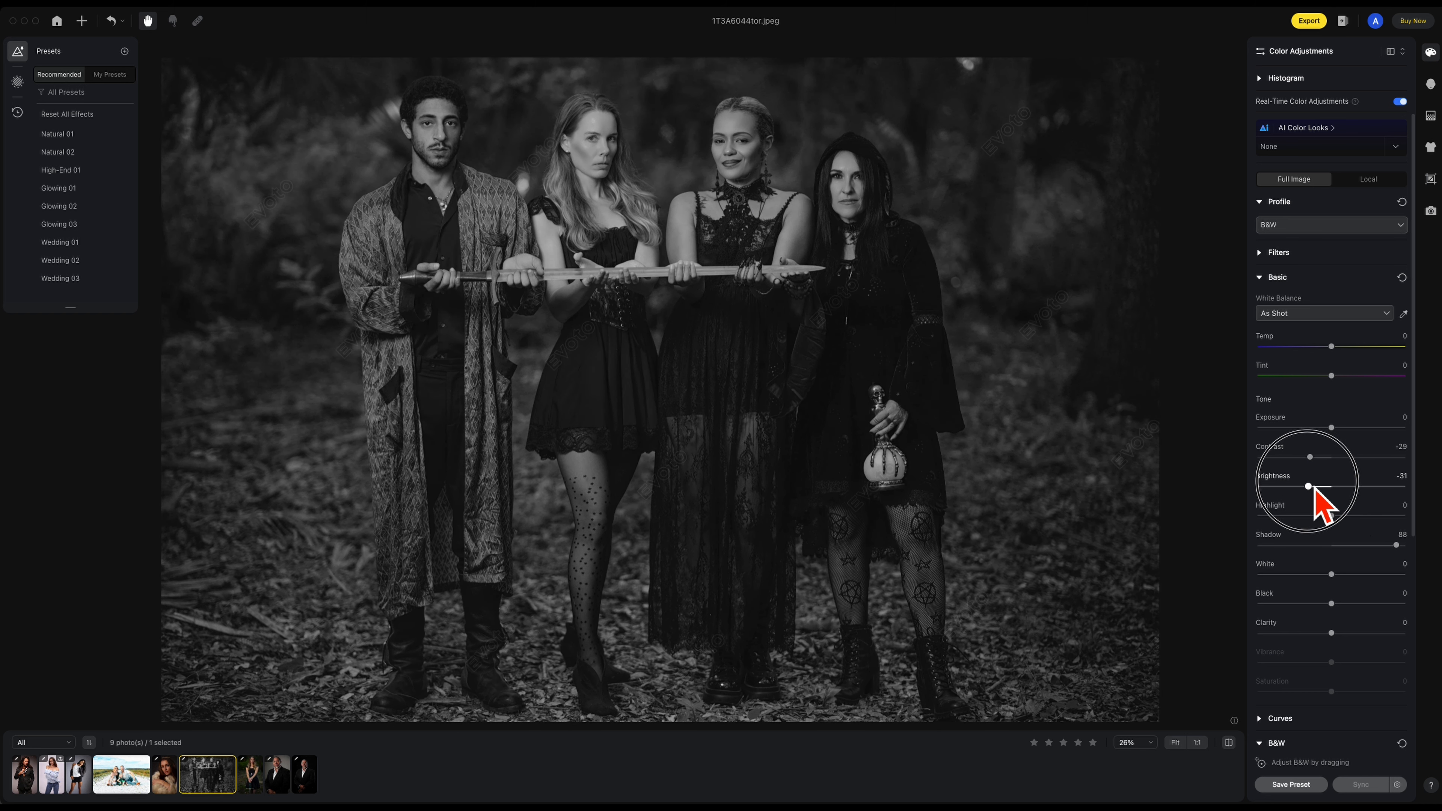
pyautogui.moveTo(1314, 488); pyautogui.dragTo(1314, 487)
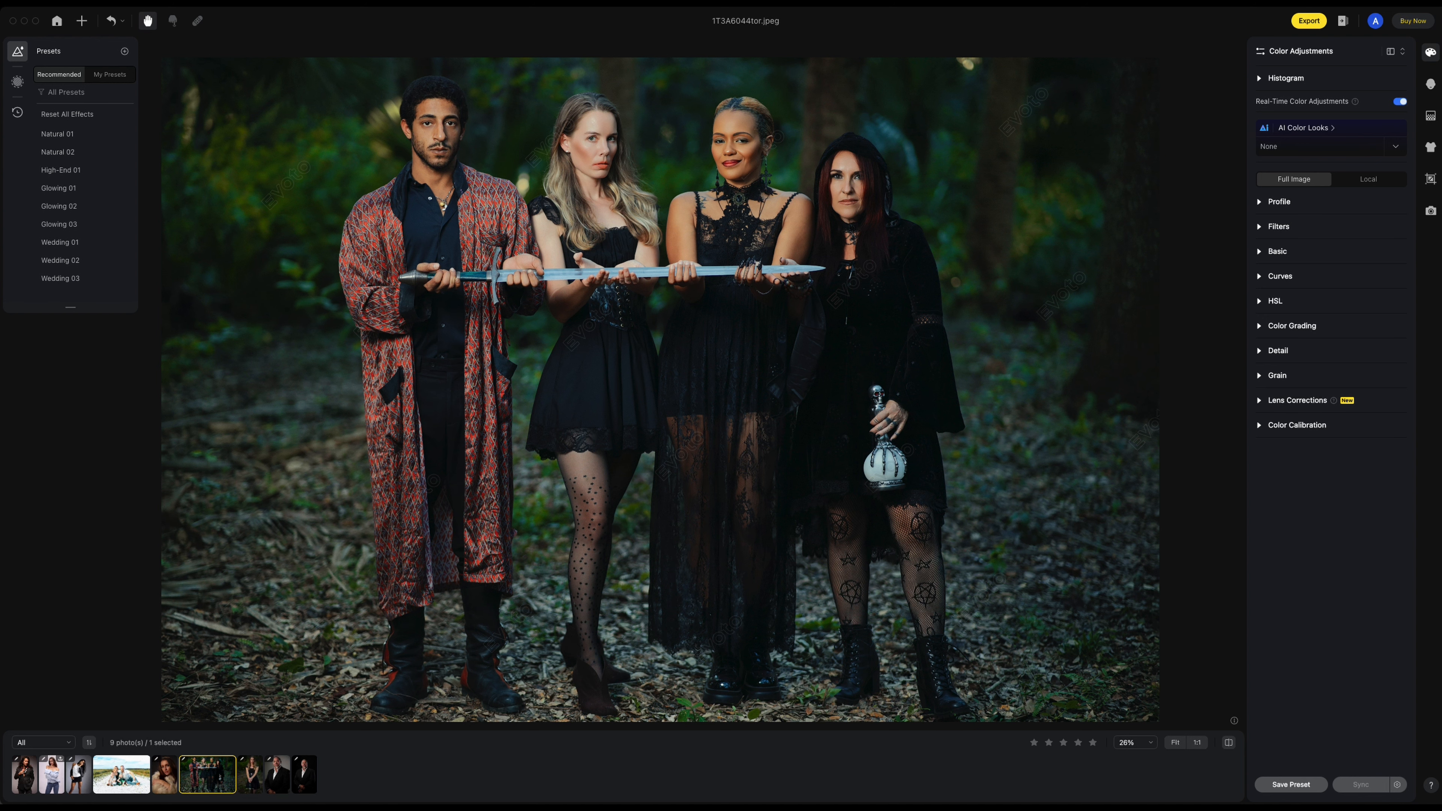
# Step: Review the What's New list of version features and close it again
pyautogui.click(1437, 786)
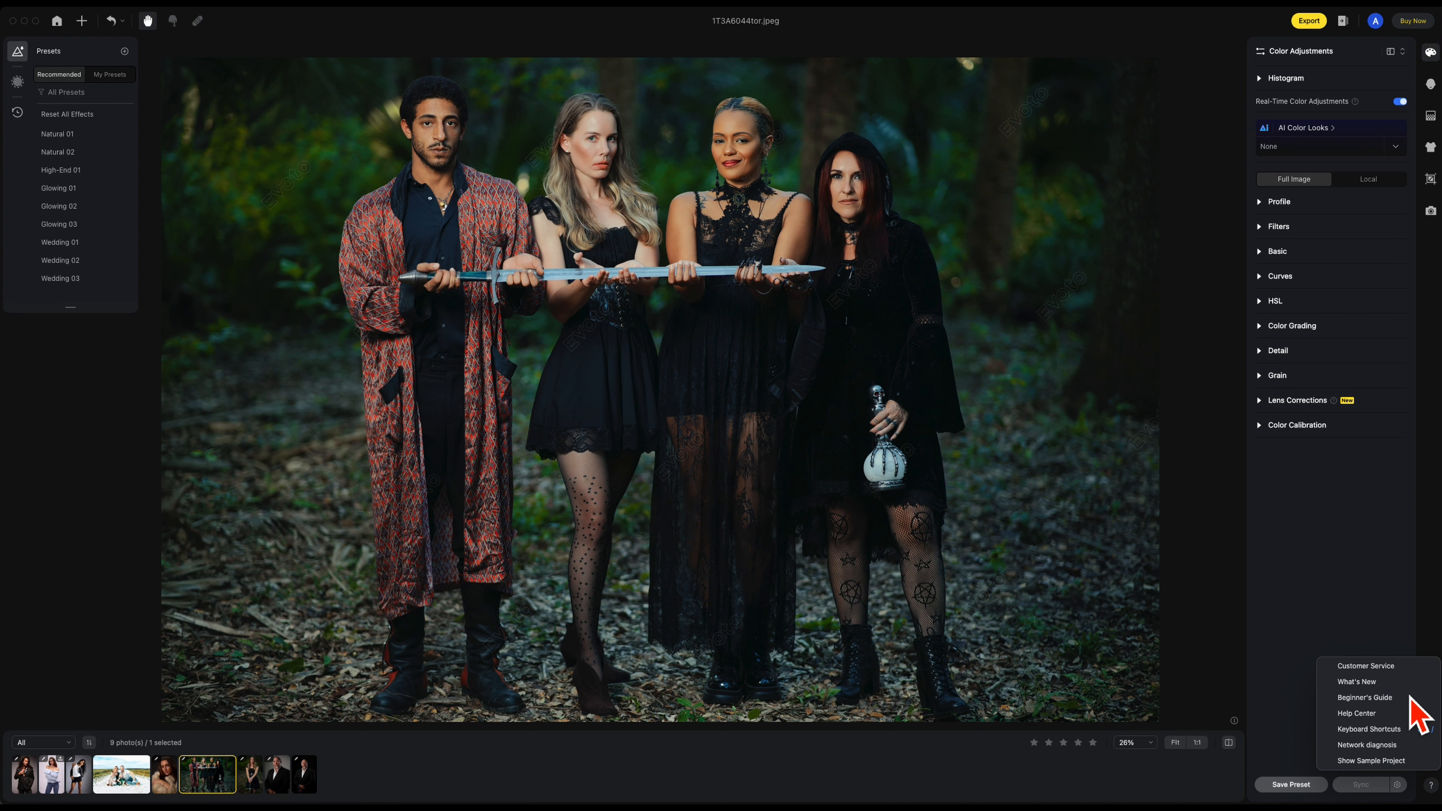
pyautogui.click(1399, 682)
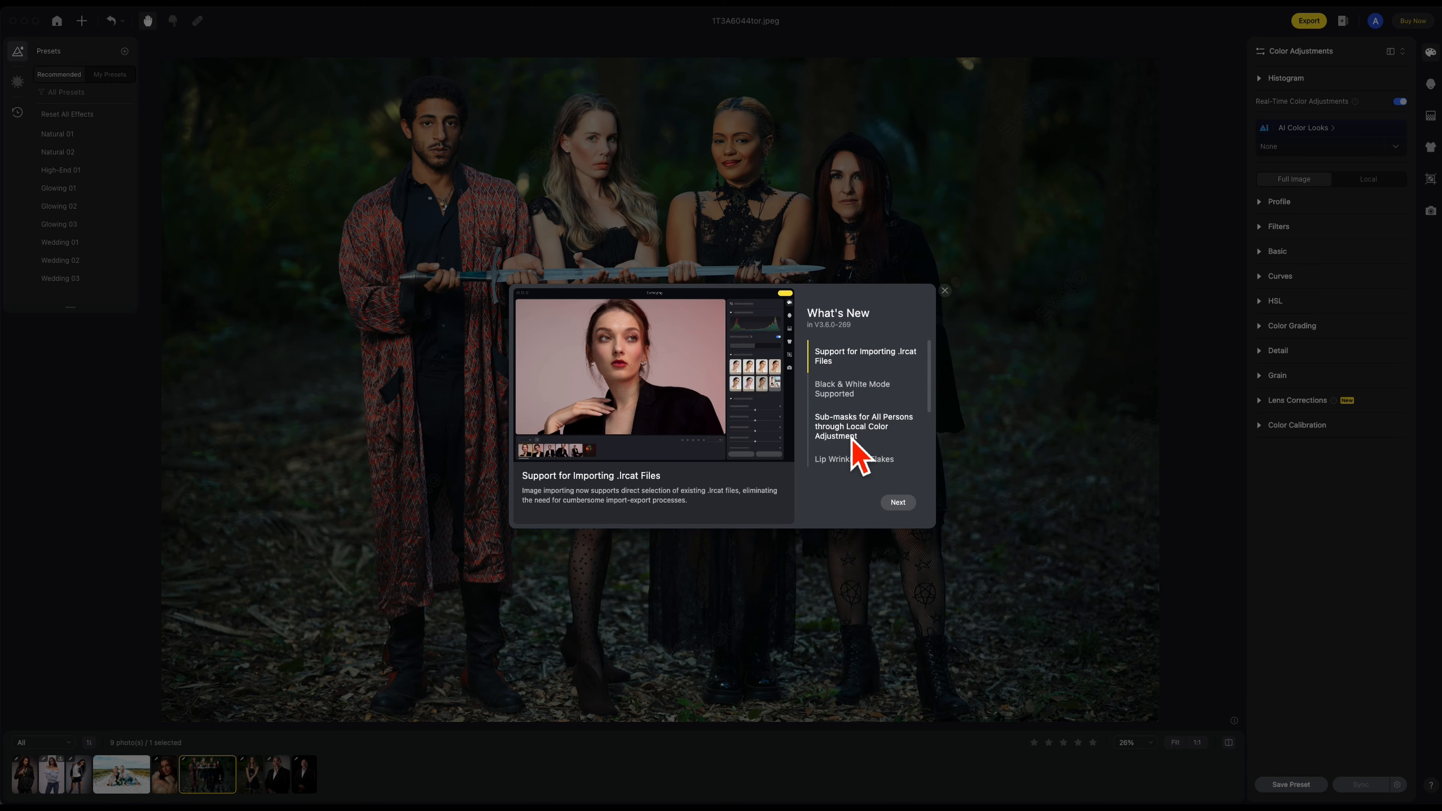
pyautogui.click(945, 291)
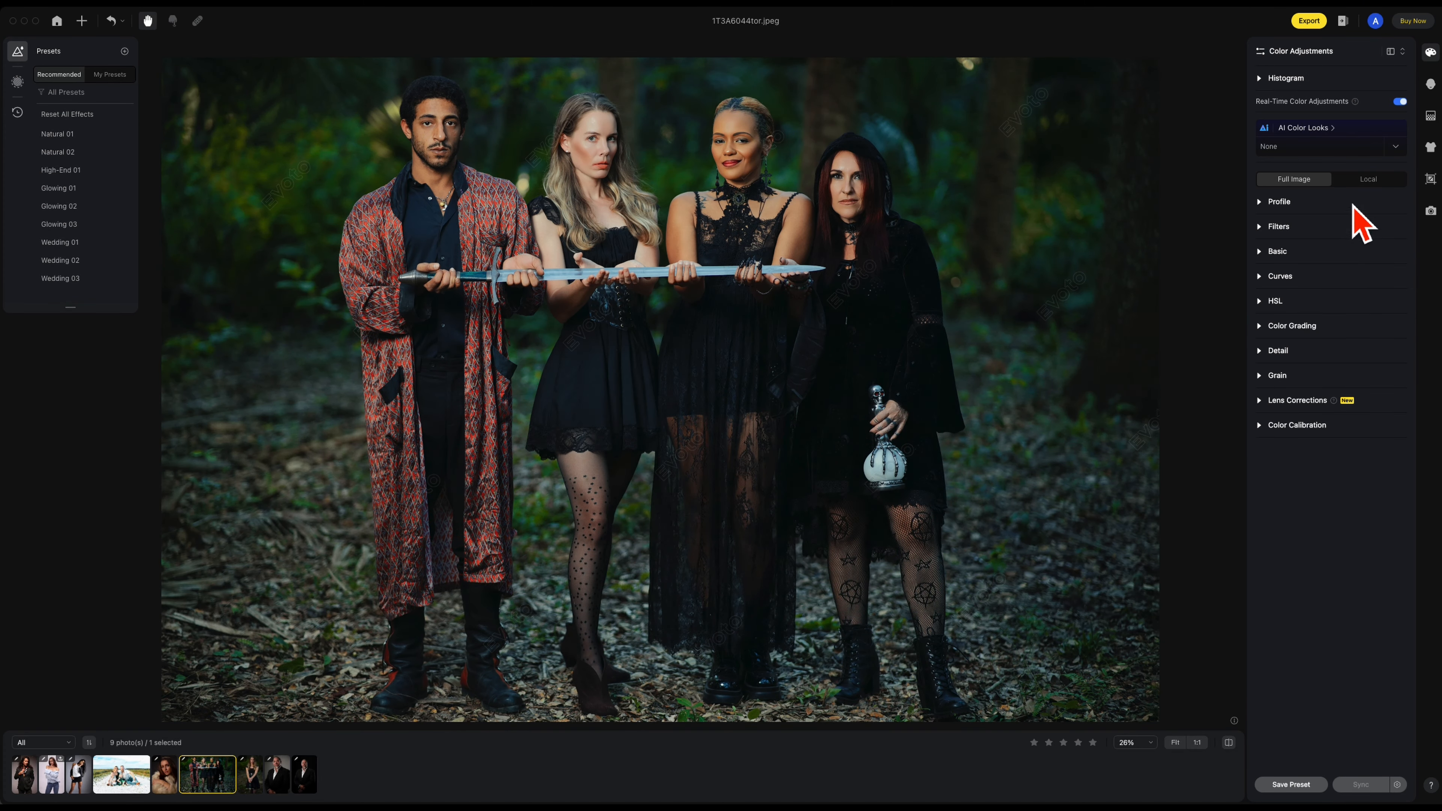
# Step: Switch to local color adjustments and target the Entire Person mask of the red-haired woman in the hood
pyautogui.click(1373, 180)
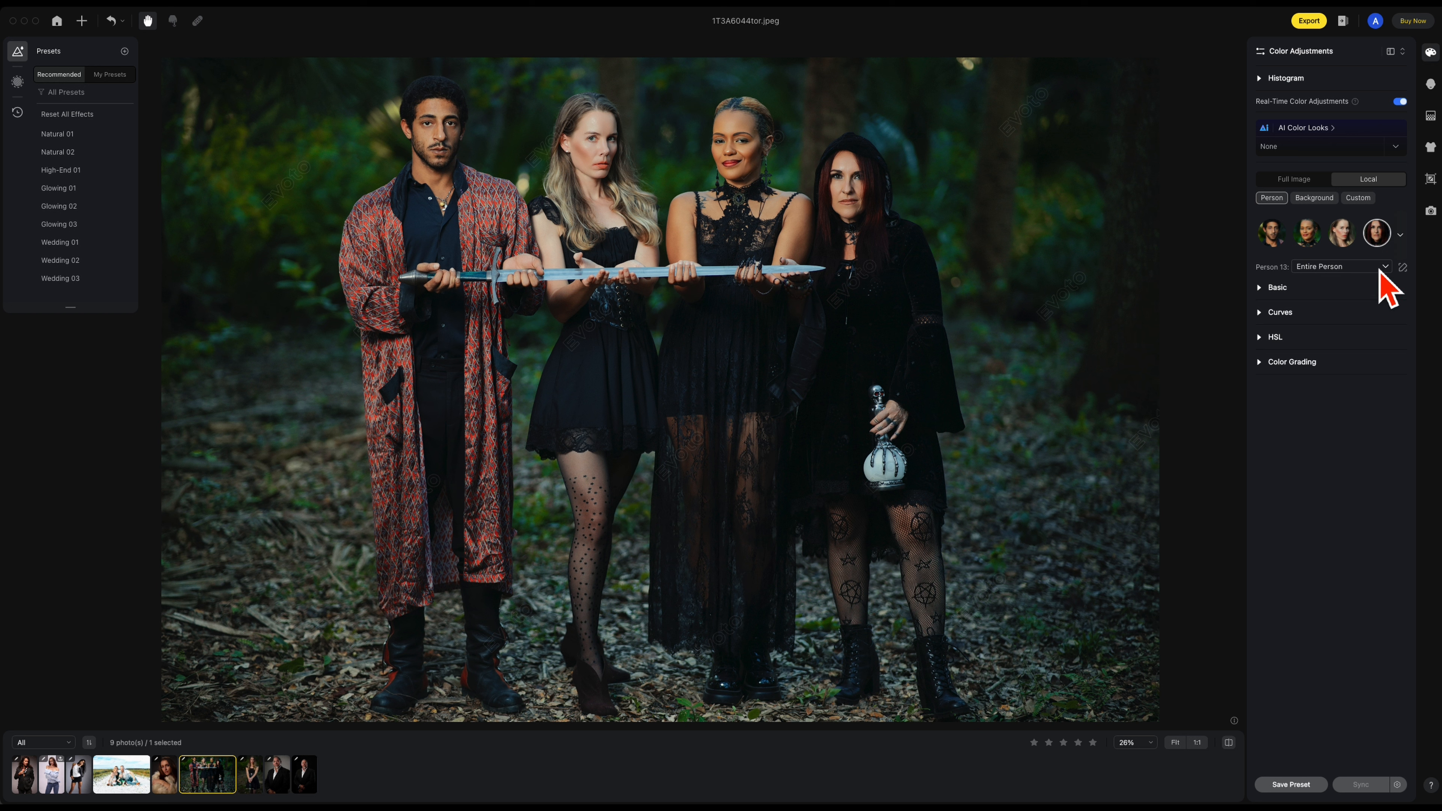
pyautogui.click(1390, 268)
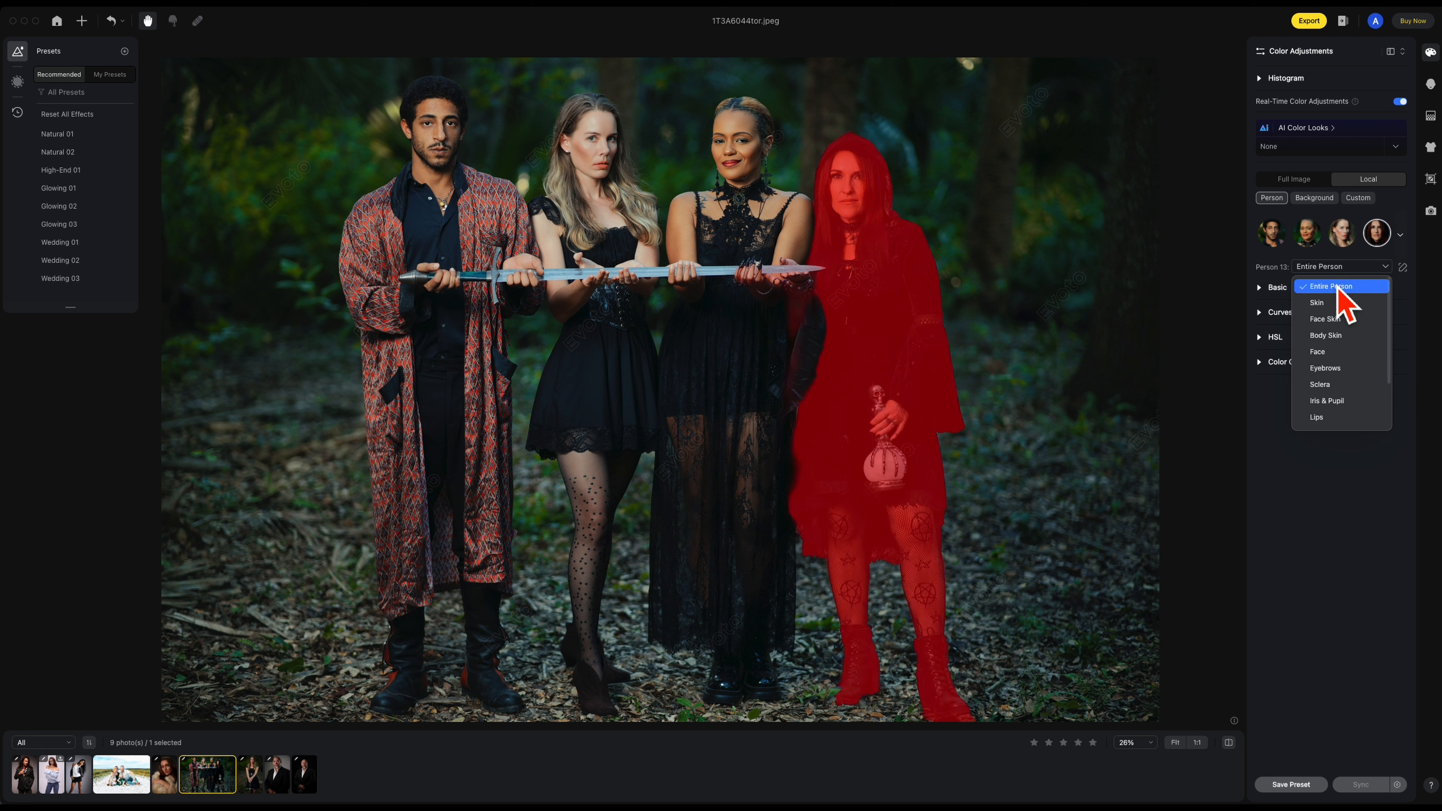
pyautogui.click(1362, 286)
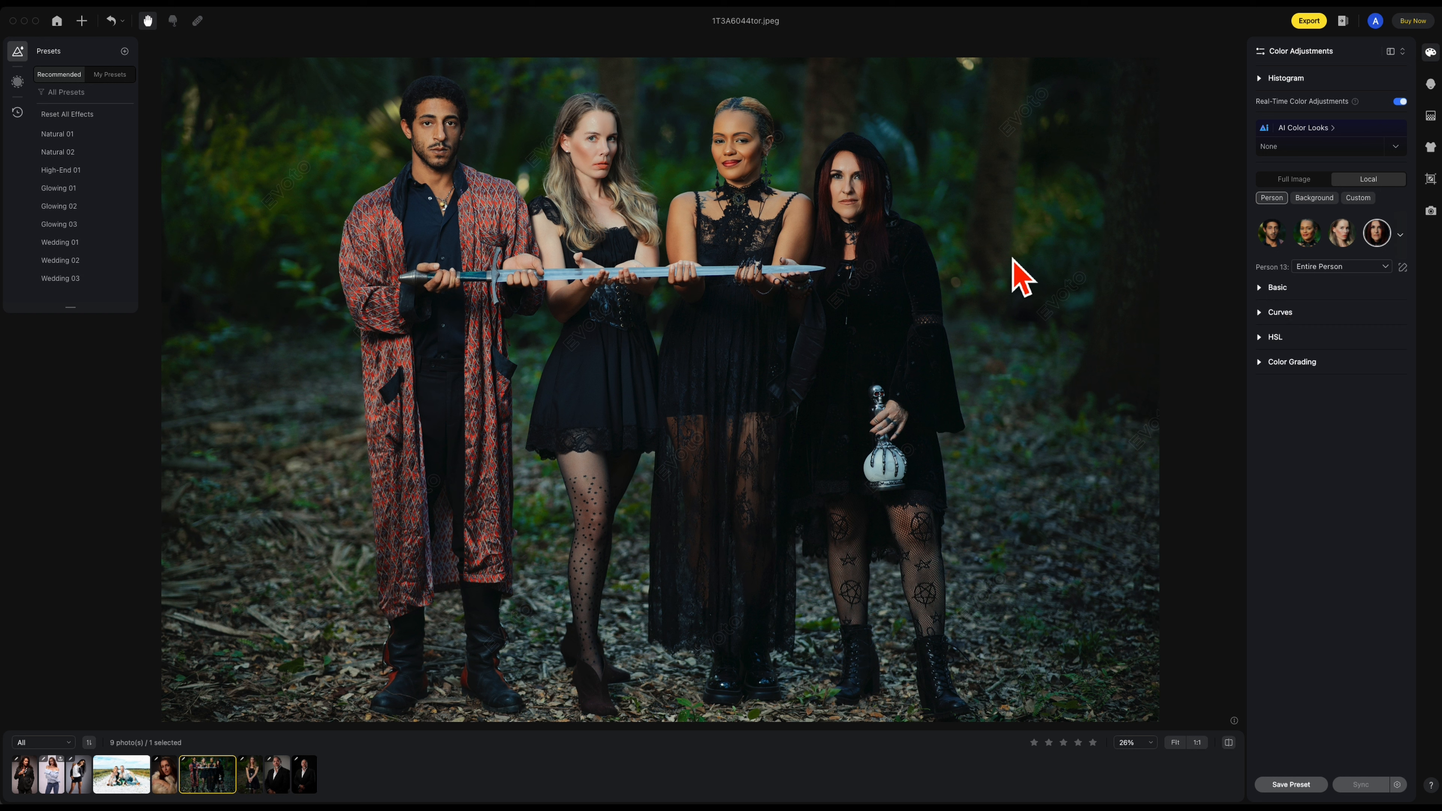
# Step: Set the hooded woman's Exposure to 0.25 and Shadow to 13, and compare with the original
pyautogui.click(1264, 288)
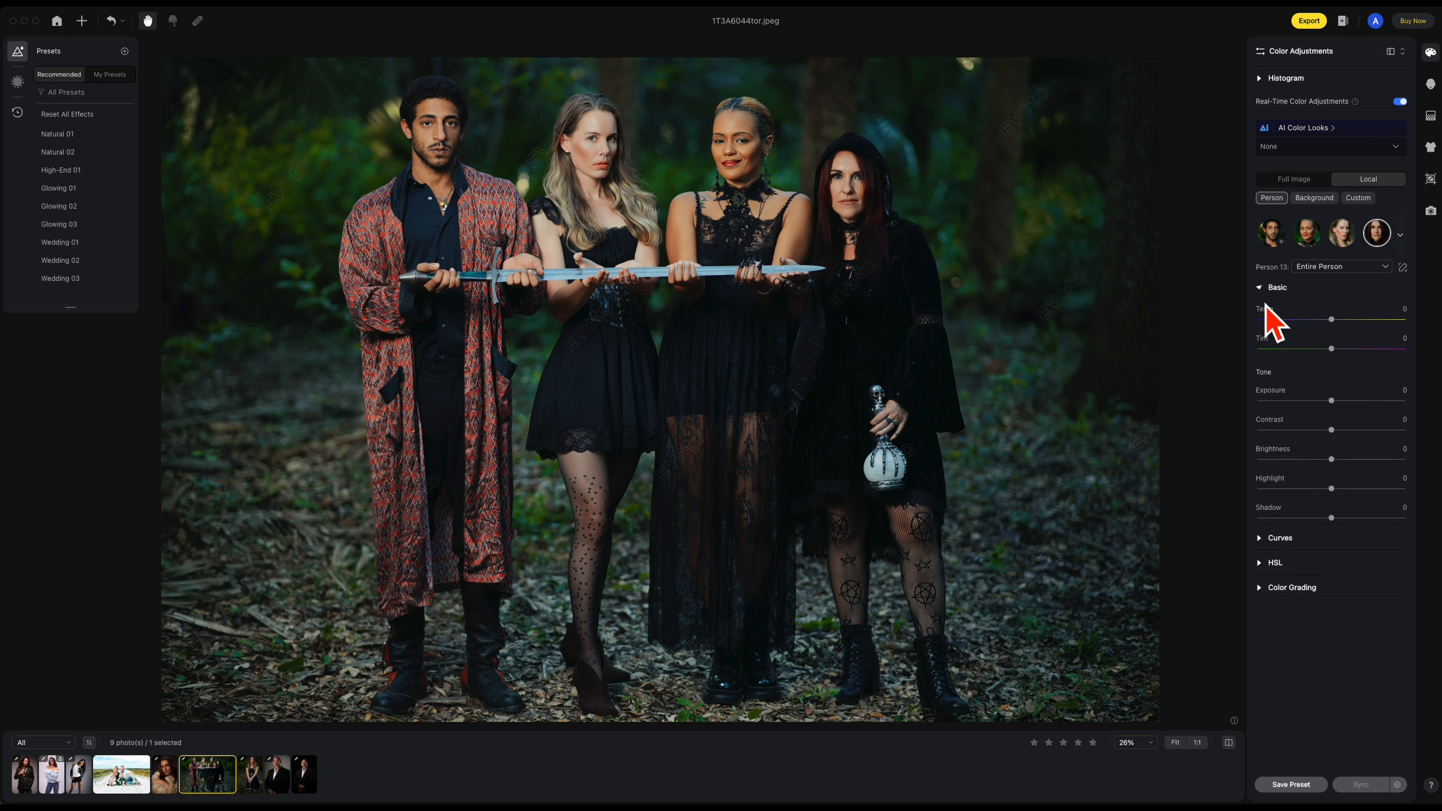
pyautogui.click(1333, 400)
pyautogui.moveTo(1340, 405); pyautogui.dragTo(1341, 404)
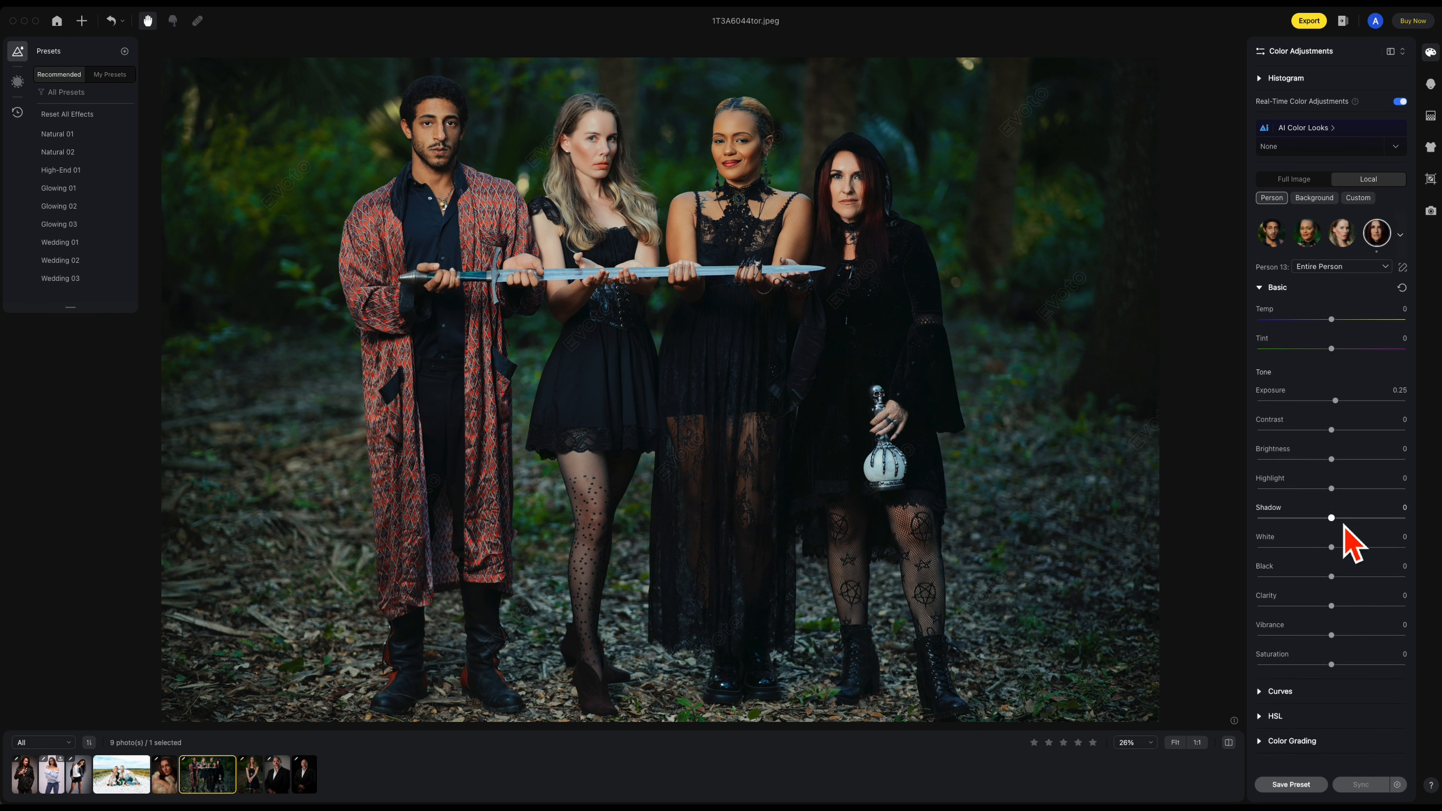
pyautogui.moveTo(1338, 524); pyautogui.dragTo(1347, 522)
pyautogui.click(1238, 747)
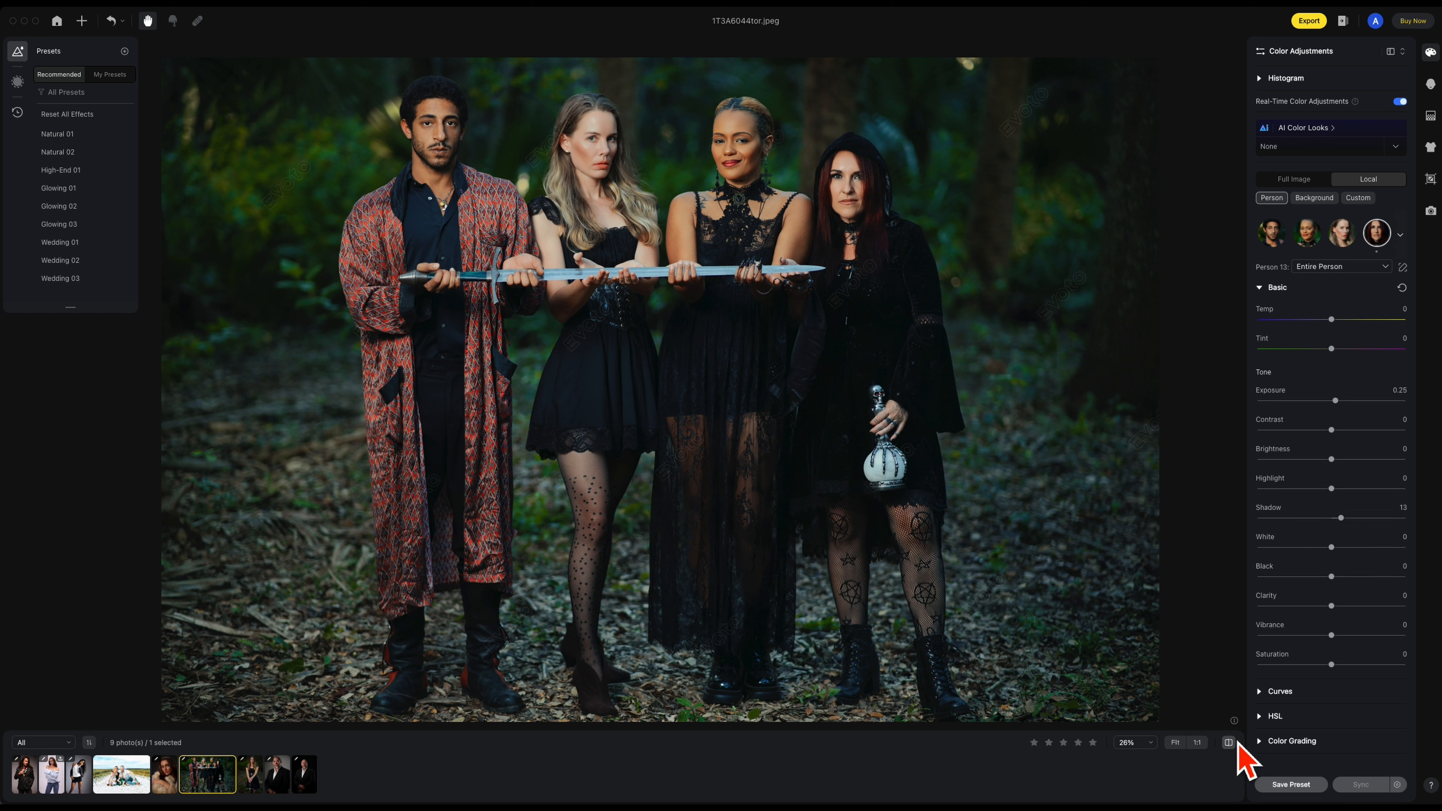
# Step: Target the blonde woman's Body Skin in the group photo and set its Exposure to -0.1
pyautogui.click(1344, 245)
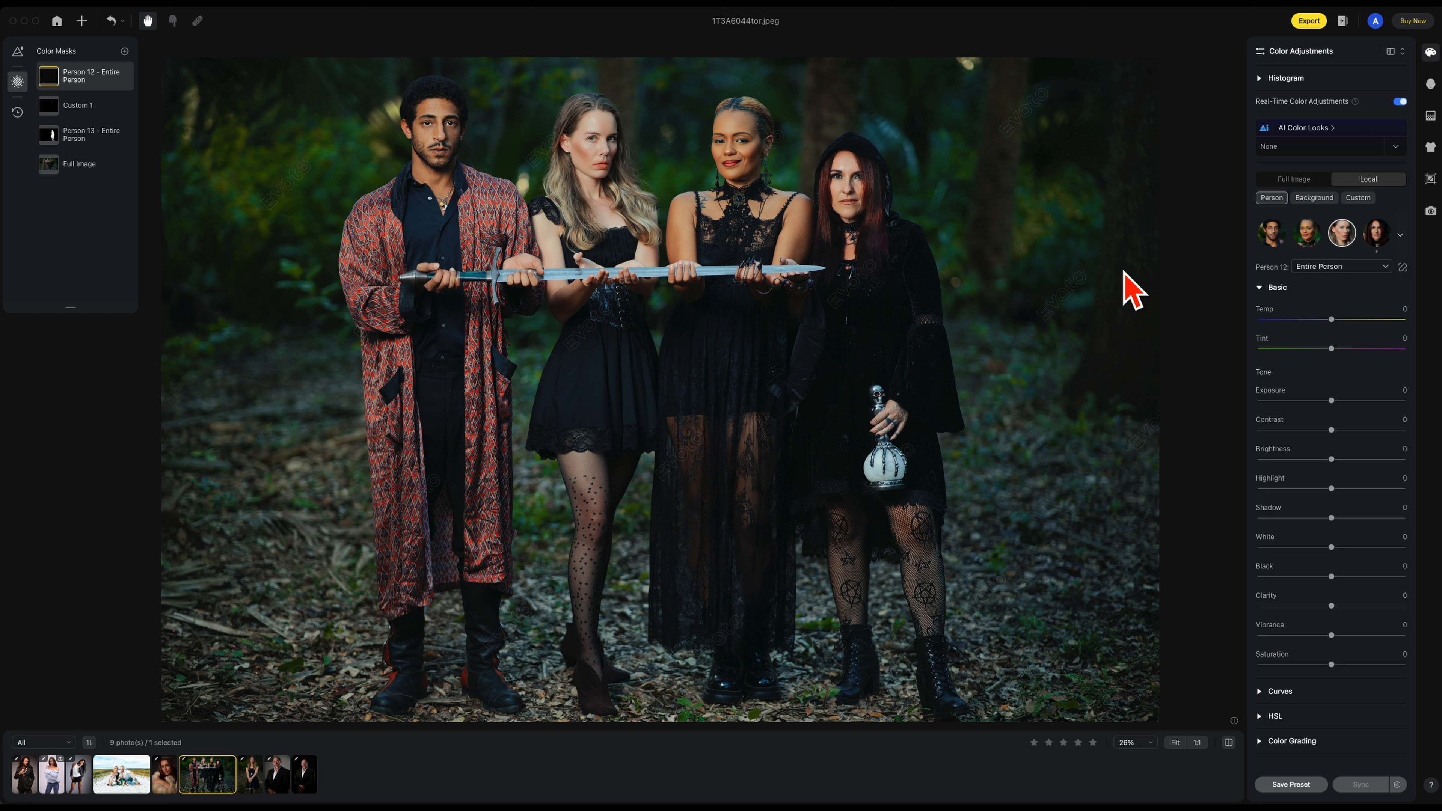
pyautogui.click(1387, 268)
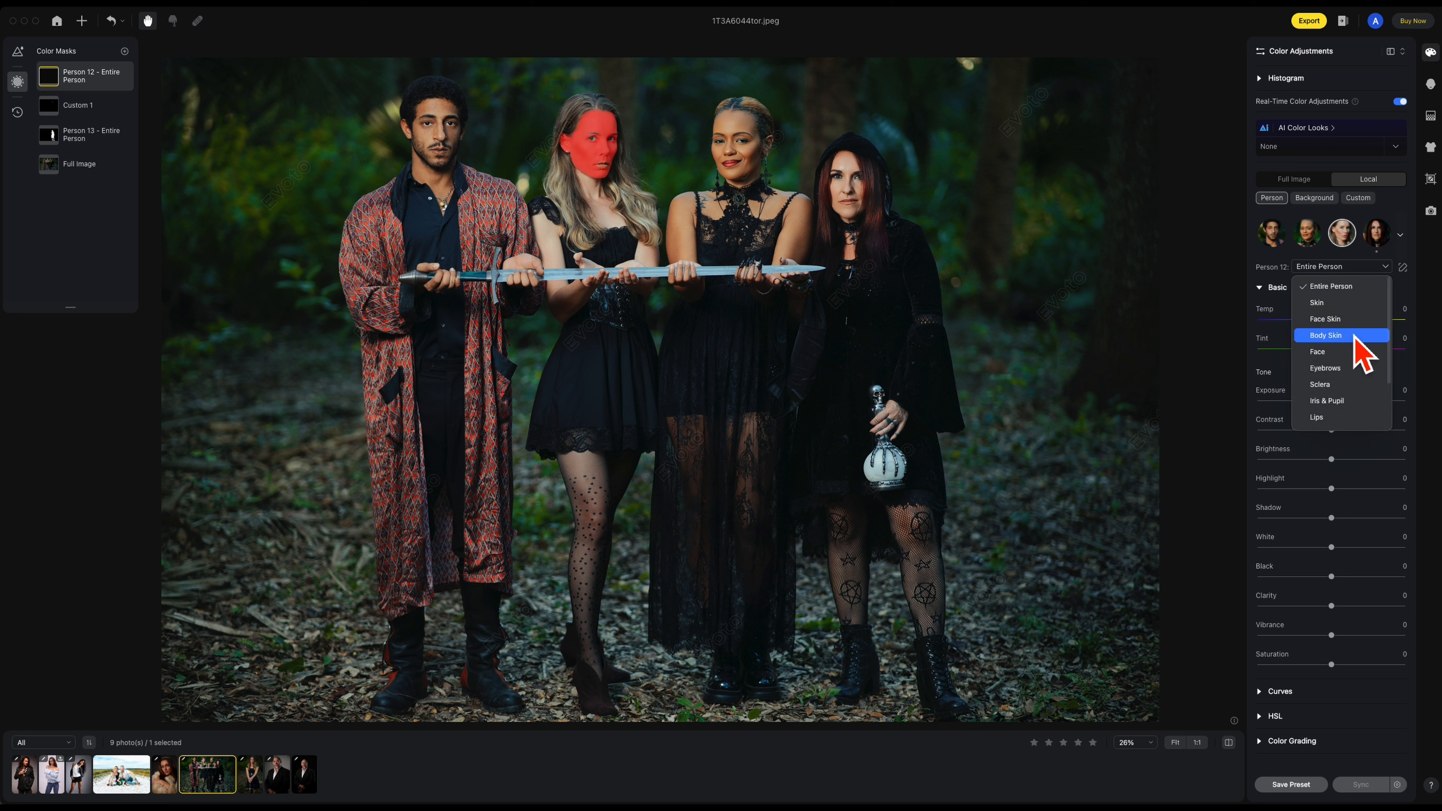
pyautogui.click(1365, 344)
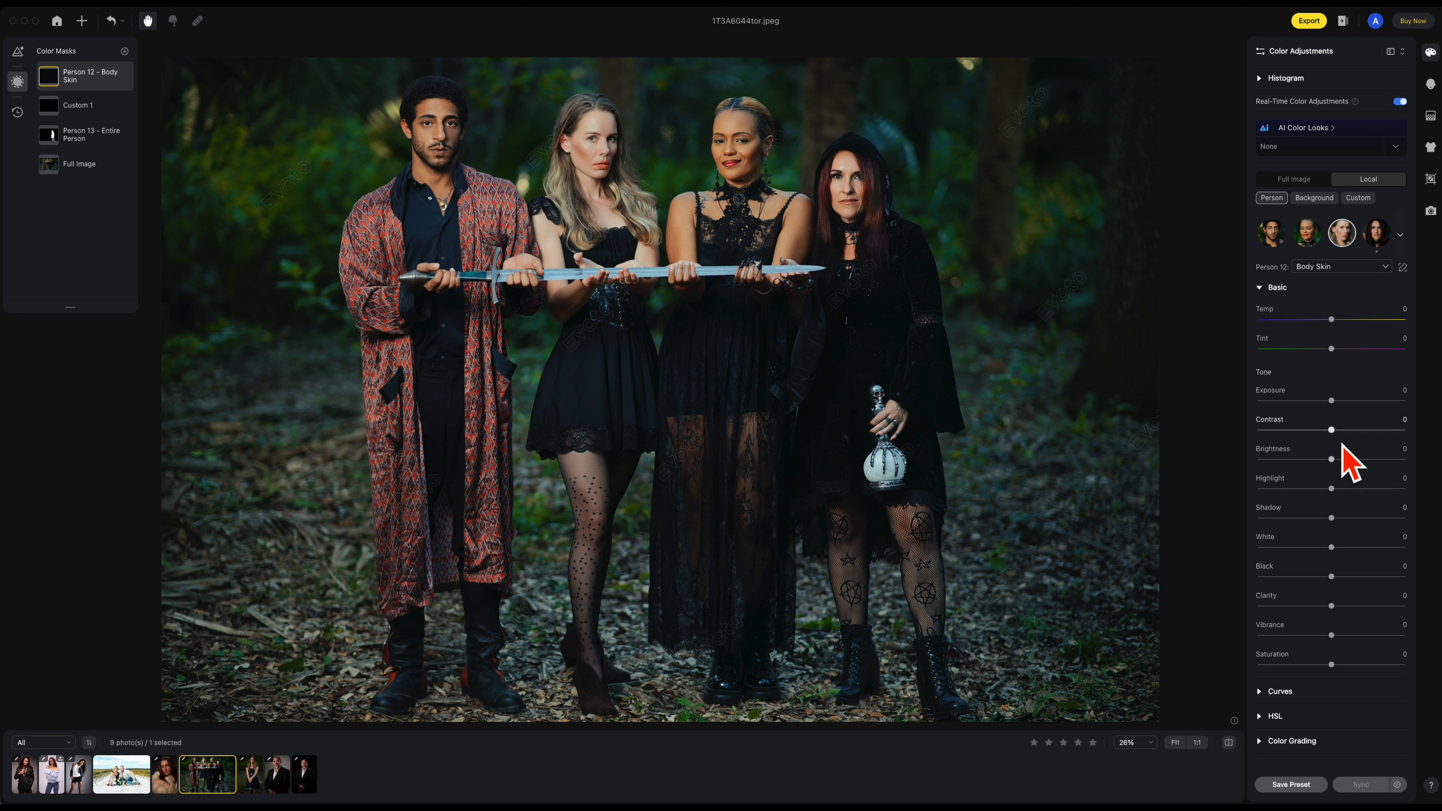
pyautogui.moveTo(1336, 407); pyautogui.dragTo(1333, 405)
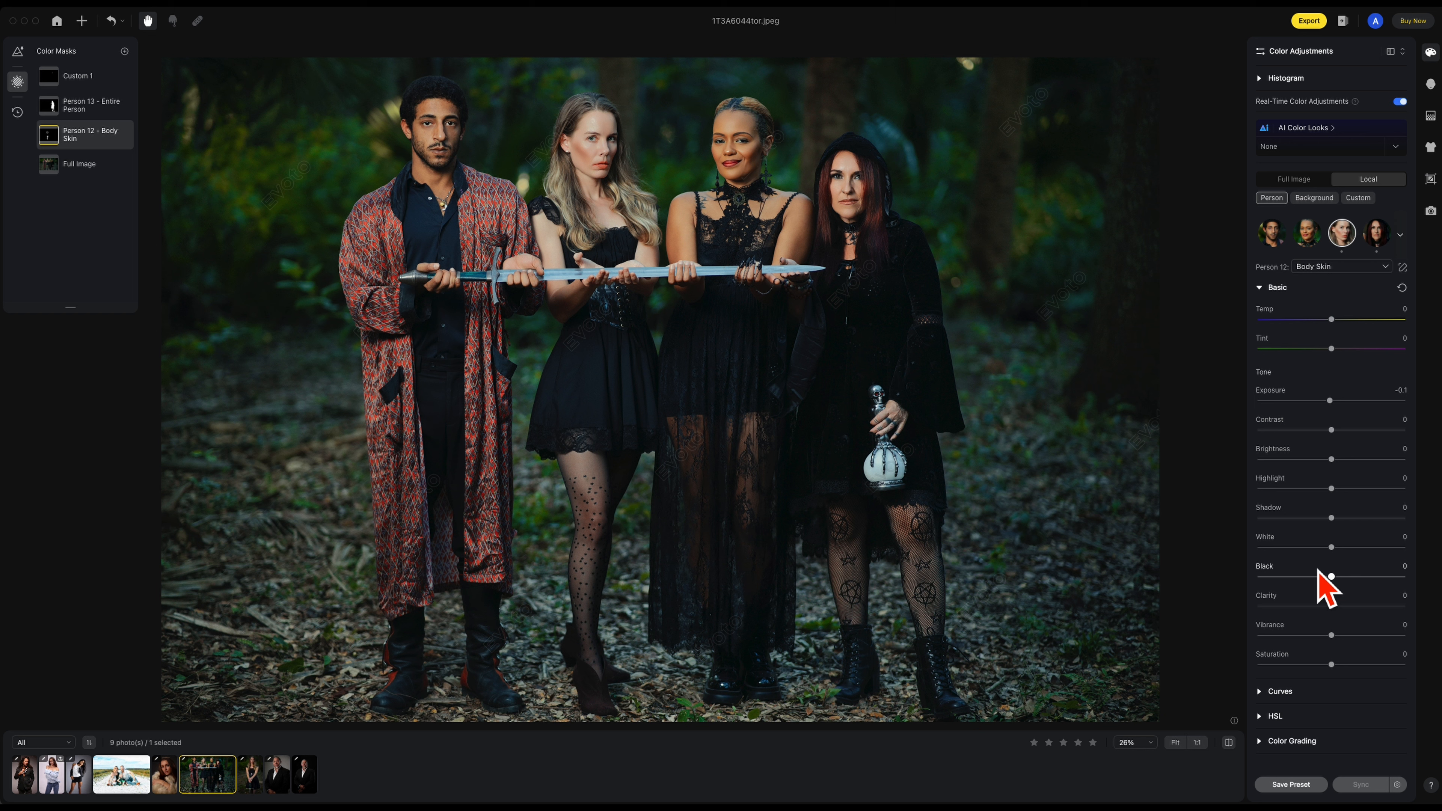
# Step: Set the HSL Orange saturation of the blonde woman's body skin to 27 and compare with the original
pyautogui.click(1270, 716)
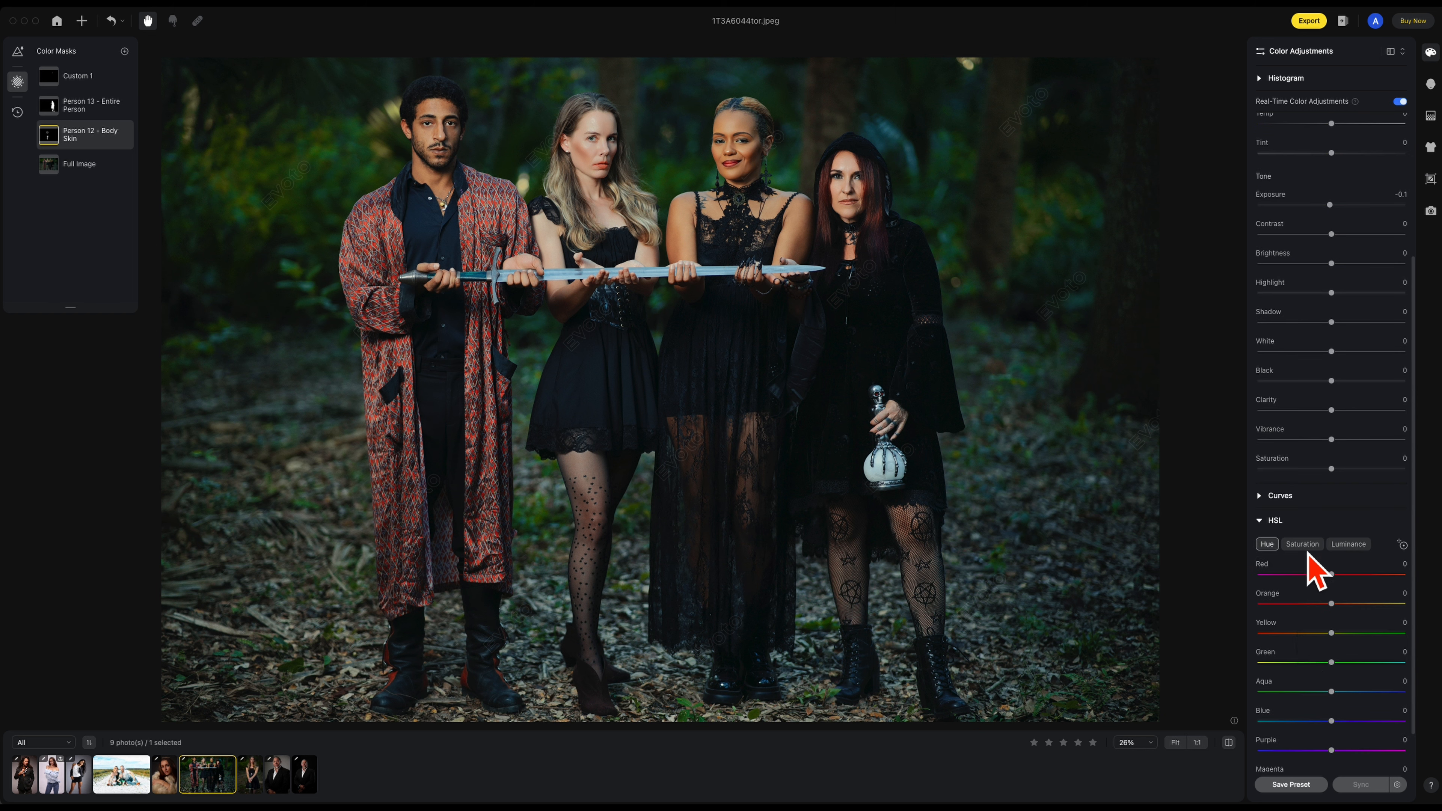
pyautogui.click(1302, 544)
pyautogui.moveTo(1339, 609)
pyautogui.mouseDown()
pyautogui.moveTo(1411, 609)
pyautogui.moveTo(1354, 609)
pyautogui.mouseUp()
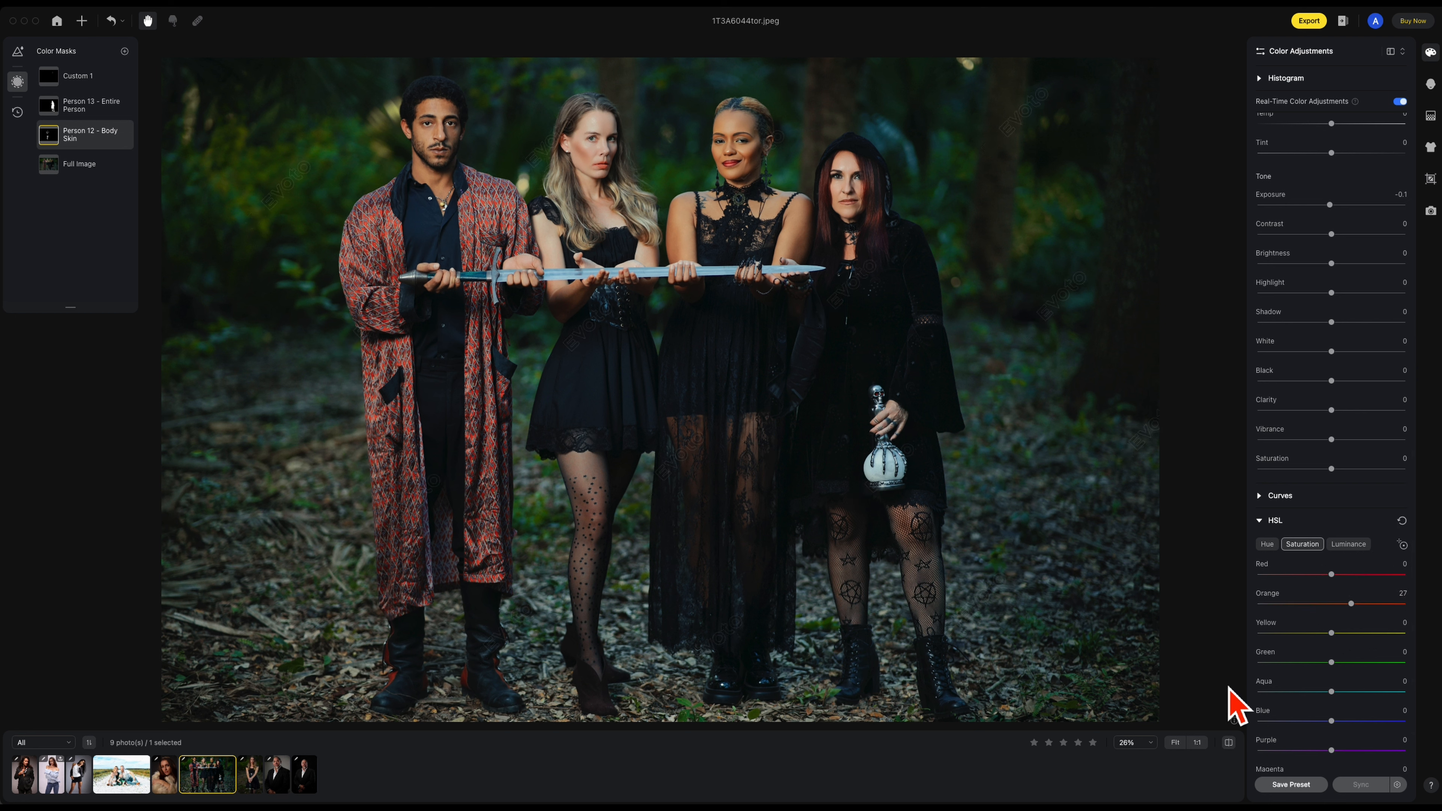
pyautogui.click(1228, 743)
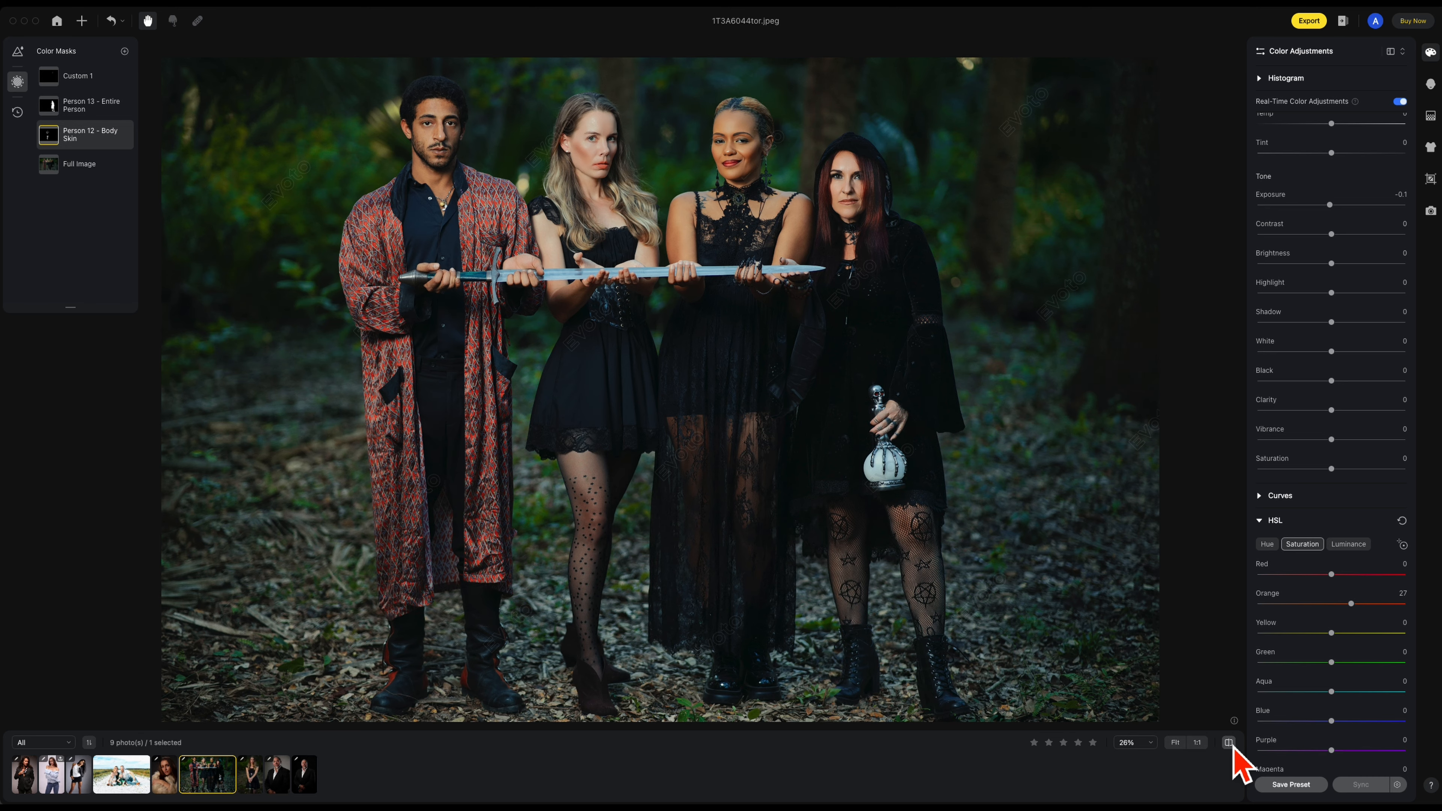
pyautogui.click(1228, 742)
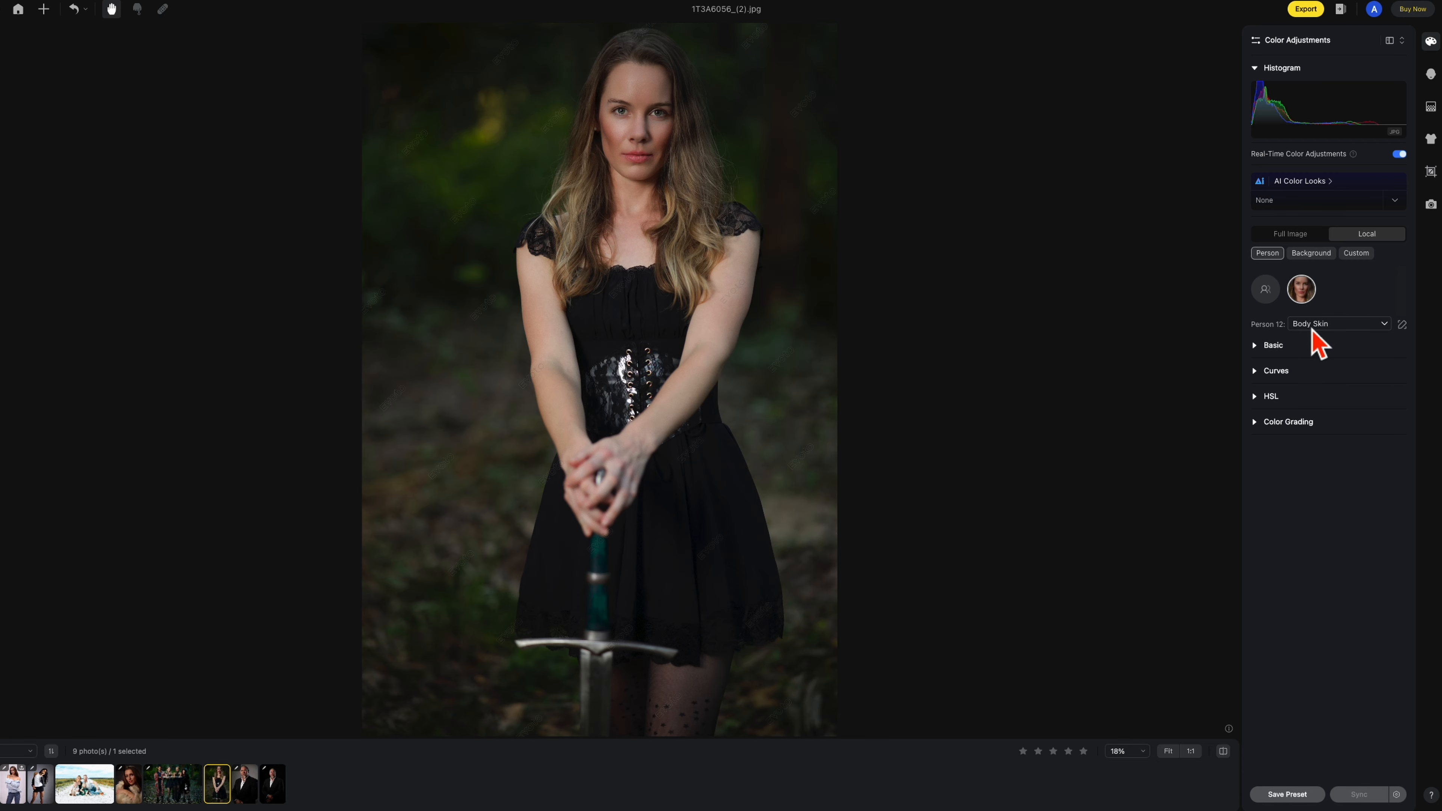
# Step: In the solo sword portrait, set the woman's Body Skin Orange saturation to 44 and Exposure to -0.25
pyautogui.click(1262, 396)
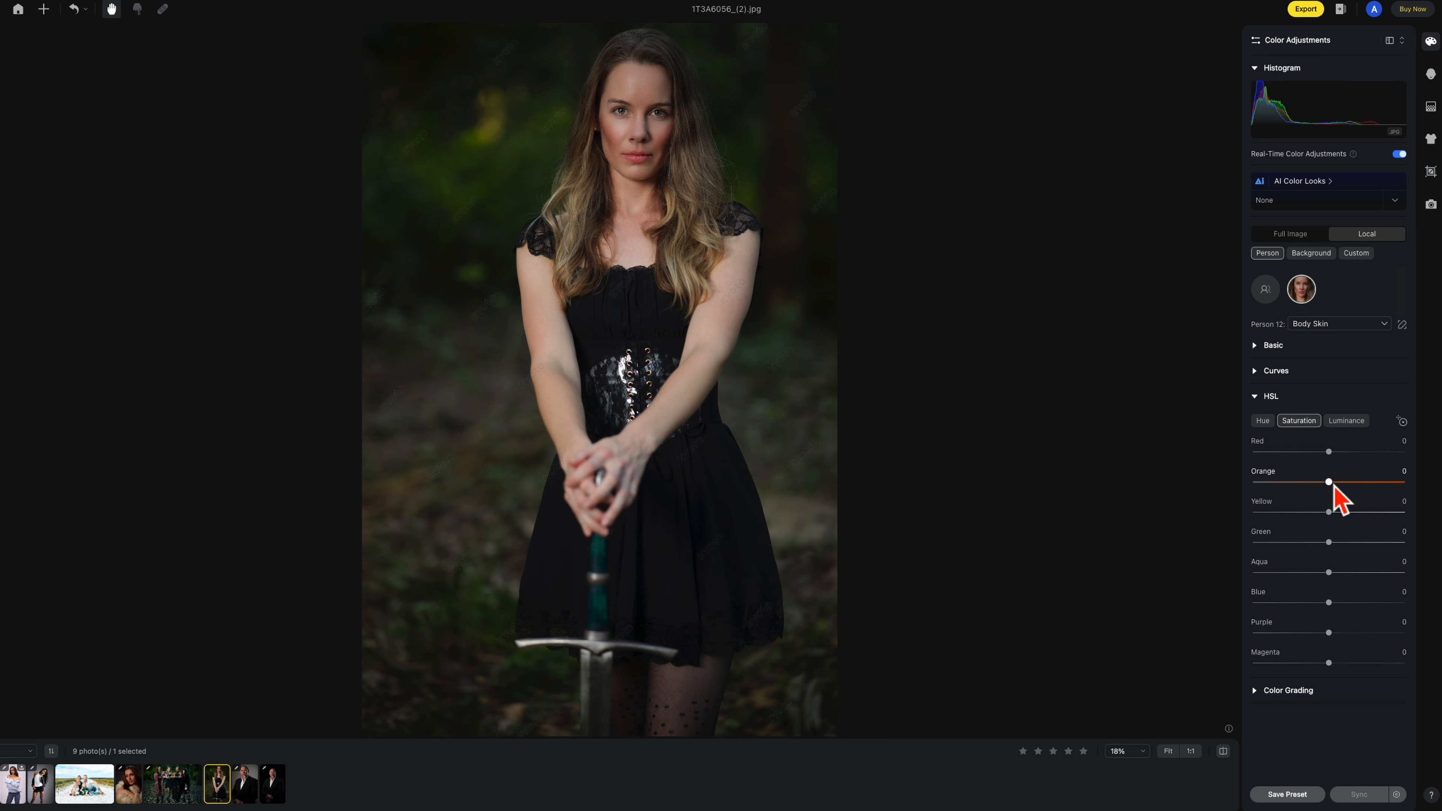
pyautogui.moveTo(1335, 485); pyautogui.dragTo(1369, 486)
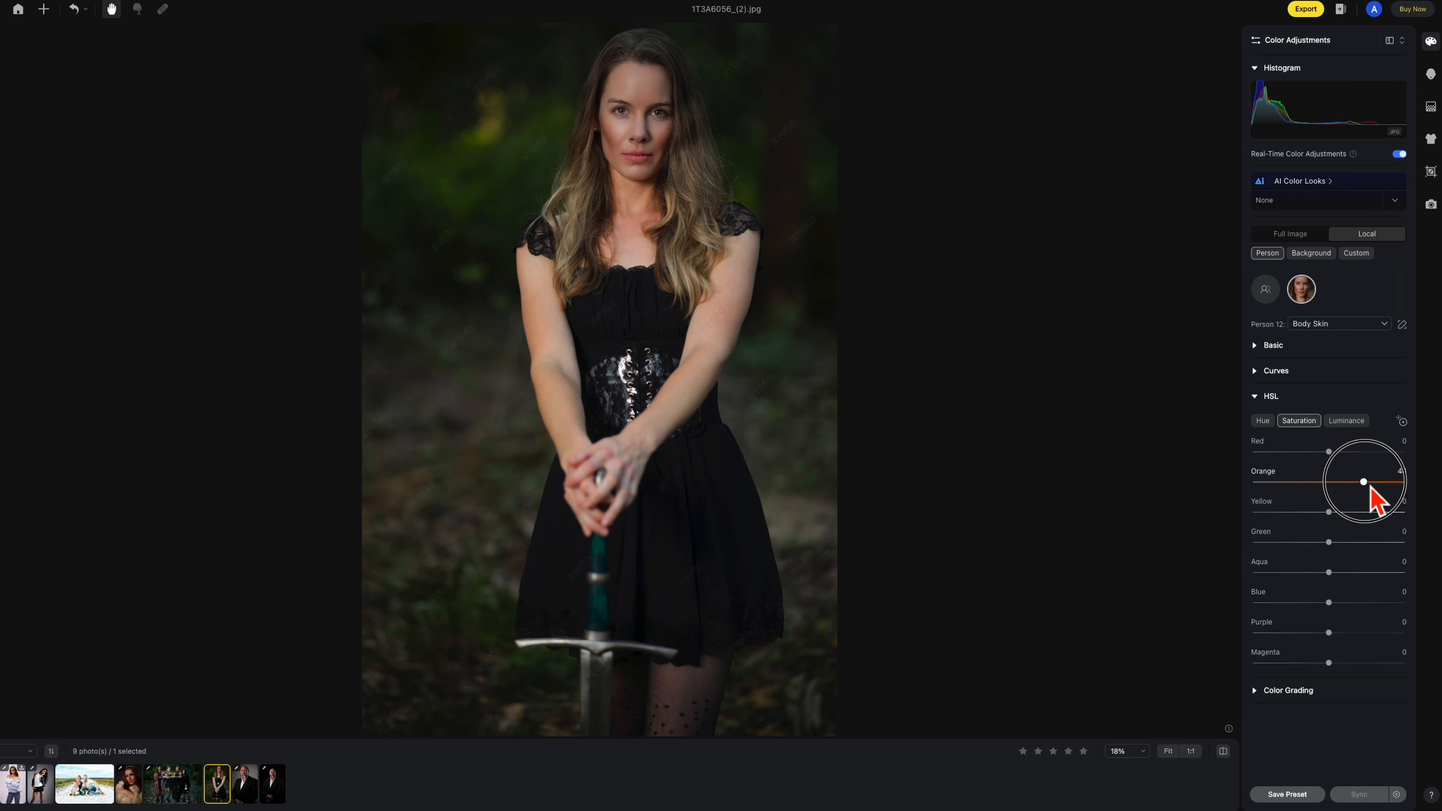
pyautogui.click(1264, 345)
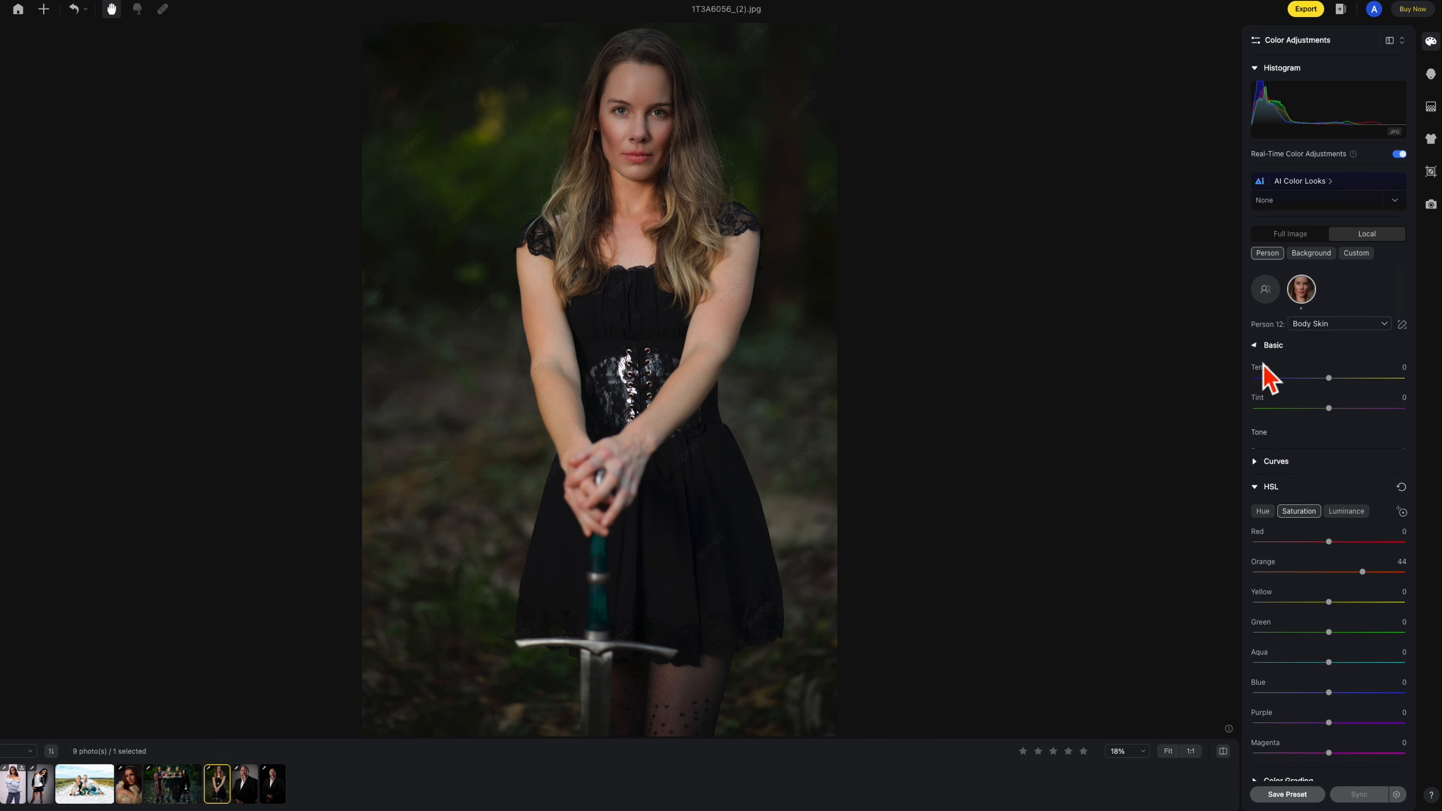
pyautogui.moveTo(1335, 466); pyautogui.dragTo(1331, 465)
# Step: Compare the adjusted sword portrait with its original version
pyautogui.click(1224, 754)
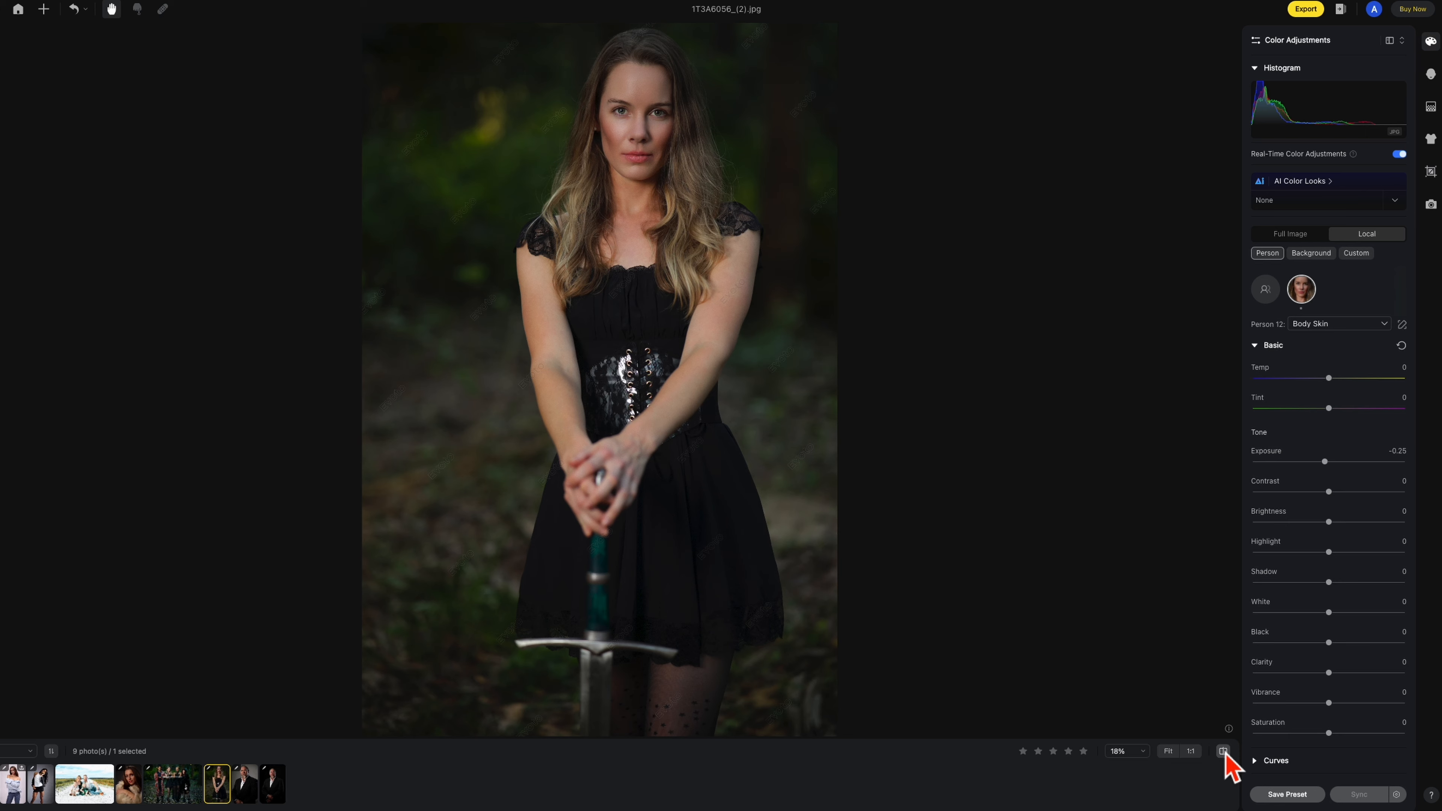
pyautogui.click(1225, 754)
pyautogui.click(1224, 754)
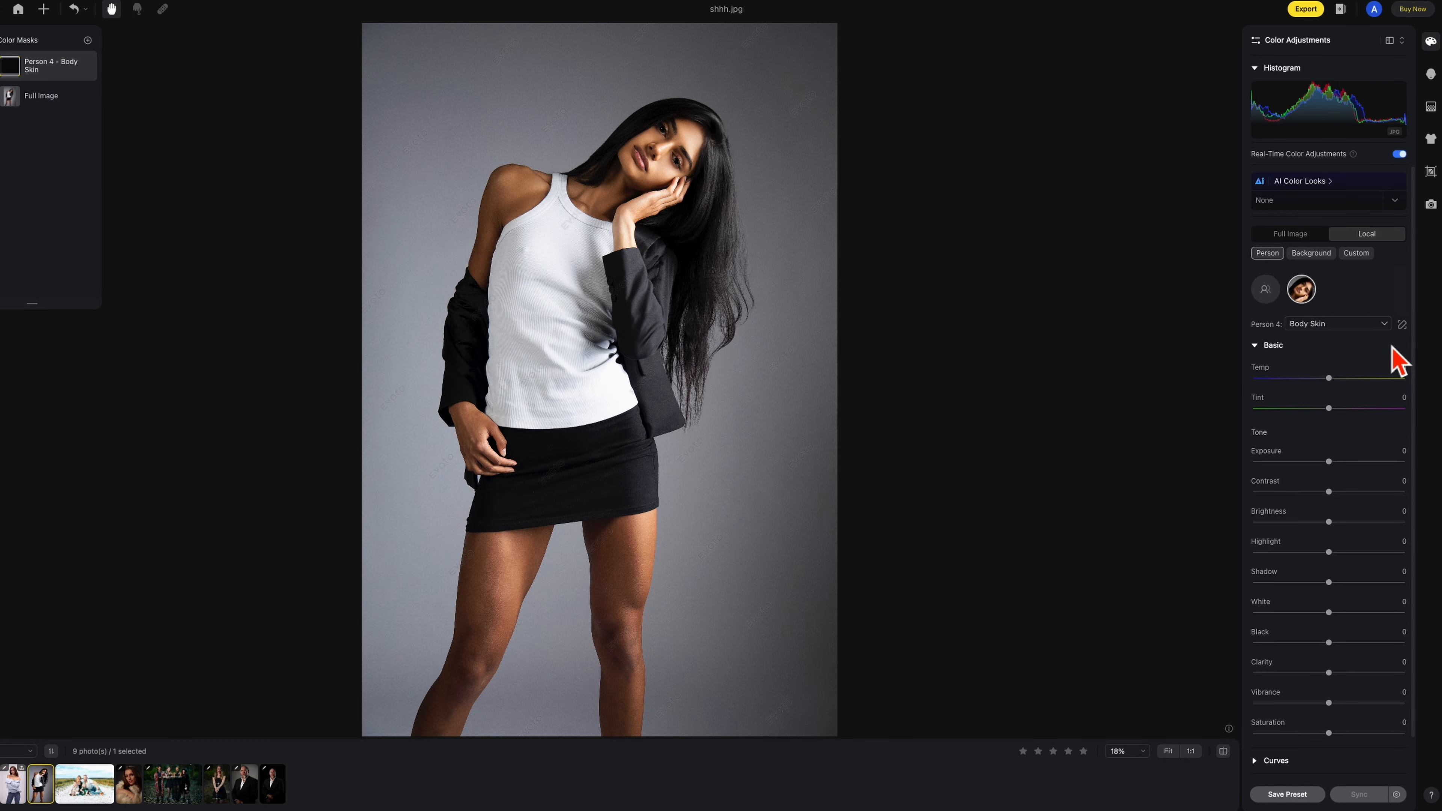
# Step: Create a custom local color mask and brush it over the woman's long hair beside her raised arm in the studio portrait
pyautogui.click(1385, 328)
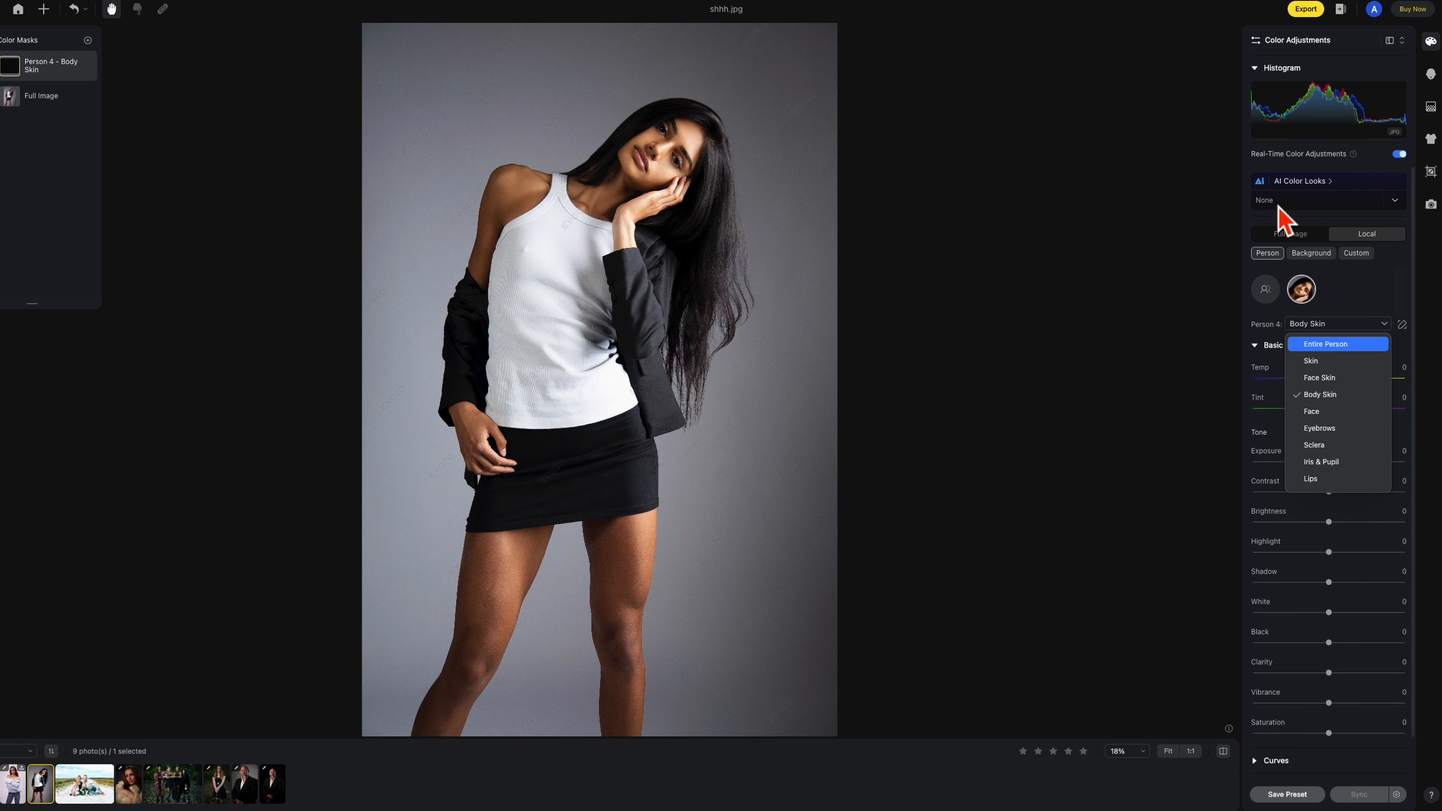
pyautogui.click(1361, 255)
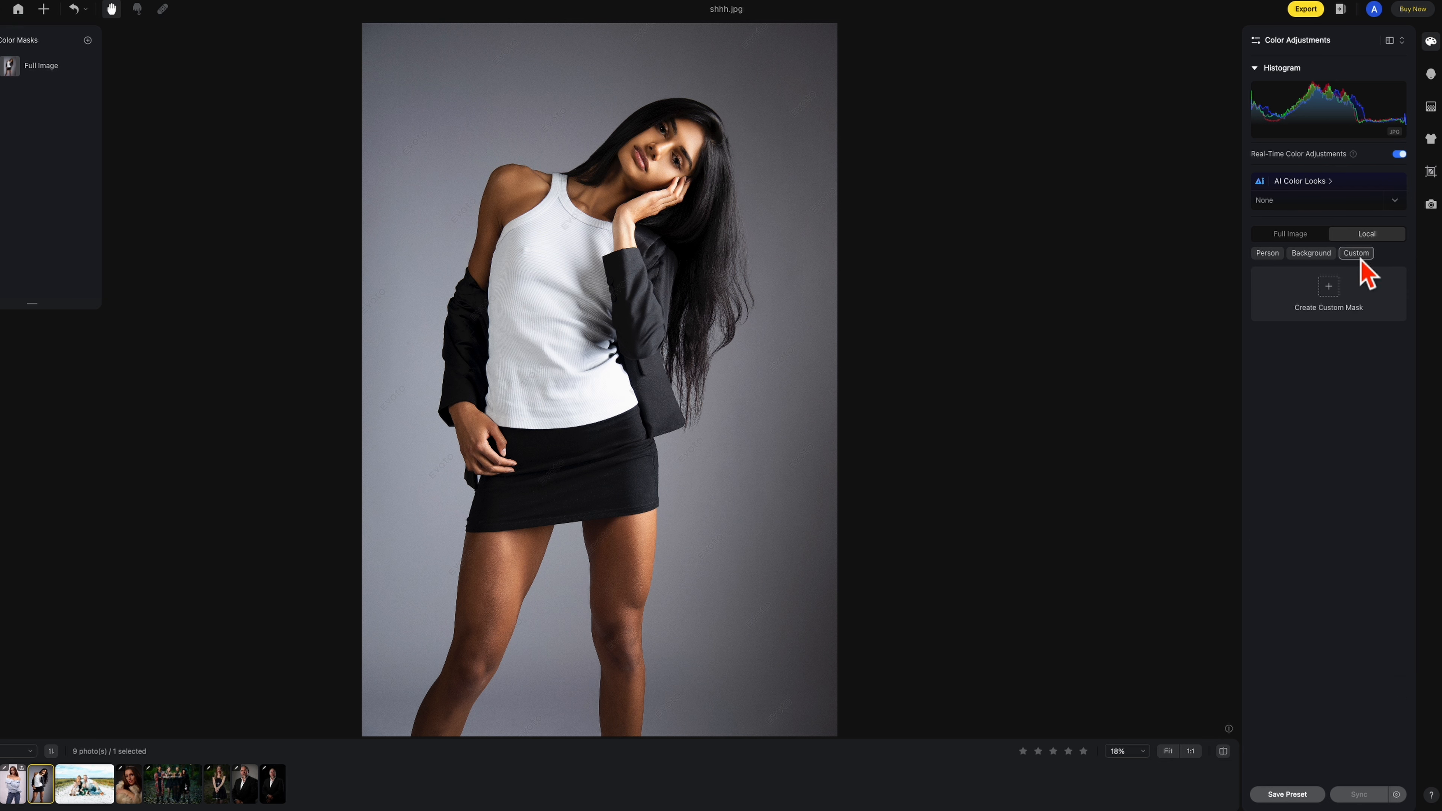
pyautogui.click(1342, 301)
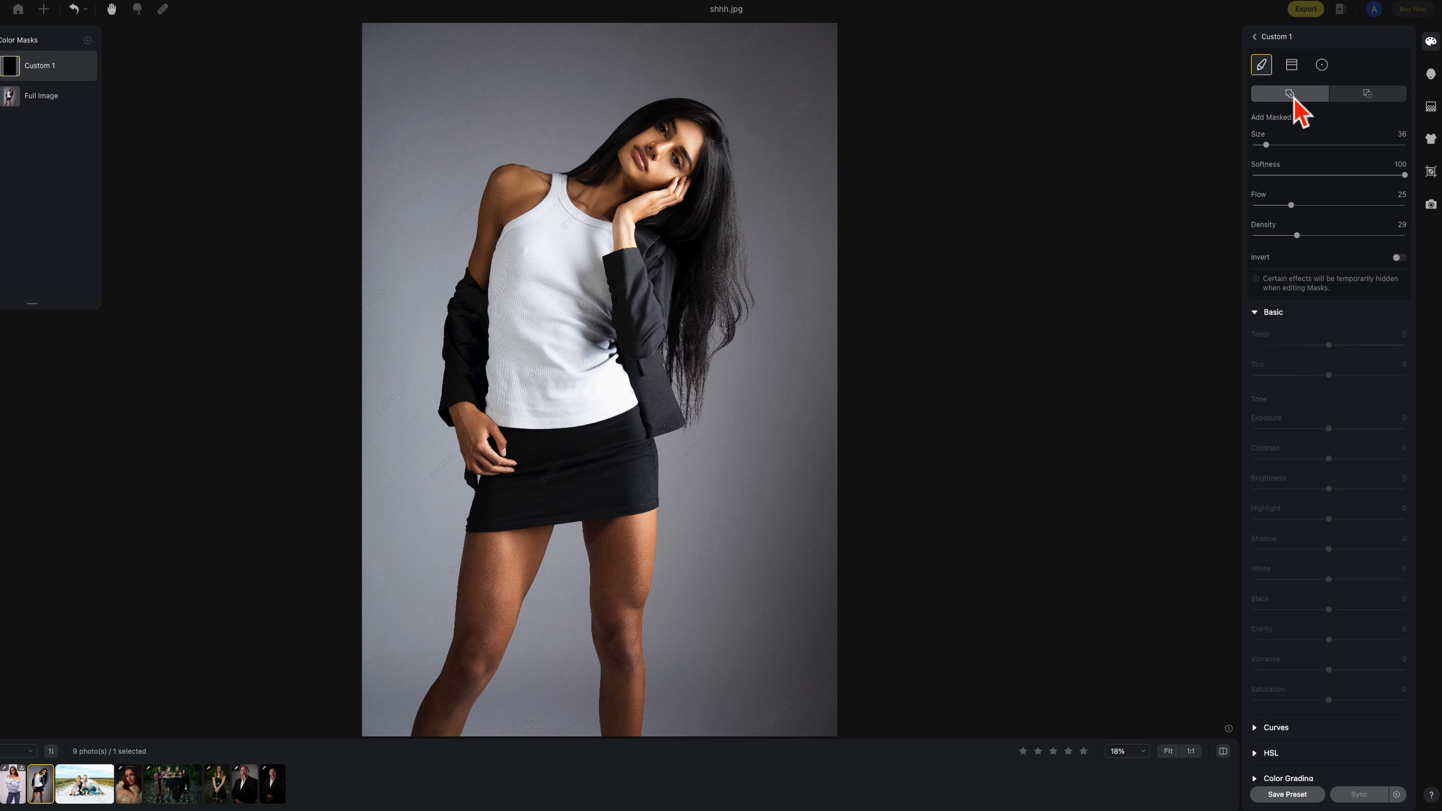
pyautogui.moveTo(702, 210)
pyautogui.mouseDown()
pyautogui.moveTo(702, 267)
pyautogui.moveTo(668, 231)
pyautogui.moveTo(724, 154)
pyautogui.moveTo(696, 346)
pyautogui.moveTo(719, 147)
pyautogui.moveTo(643, 135)
pyautogui.moveTo(724, 284)
pyautogui.moveTo(699, 361)
pyautogui.mouseUp()
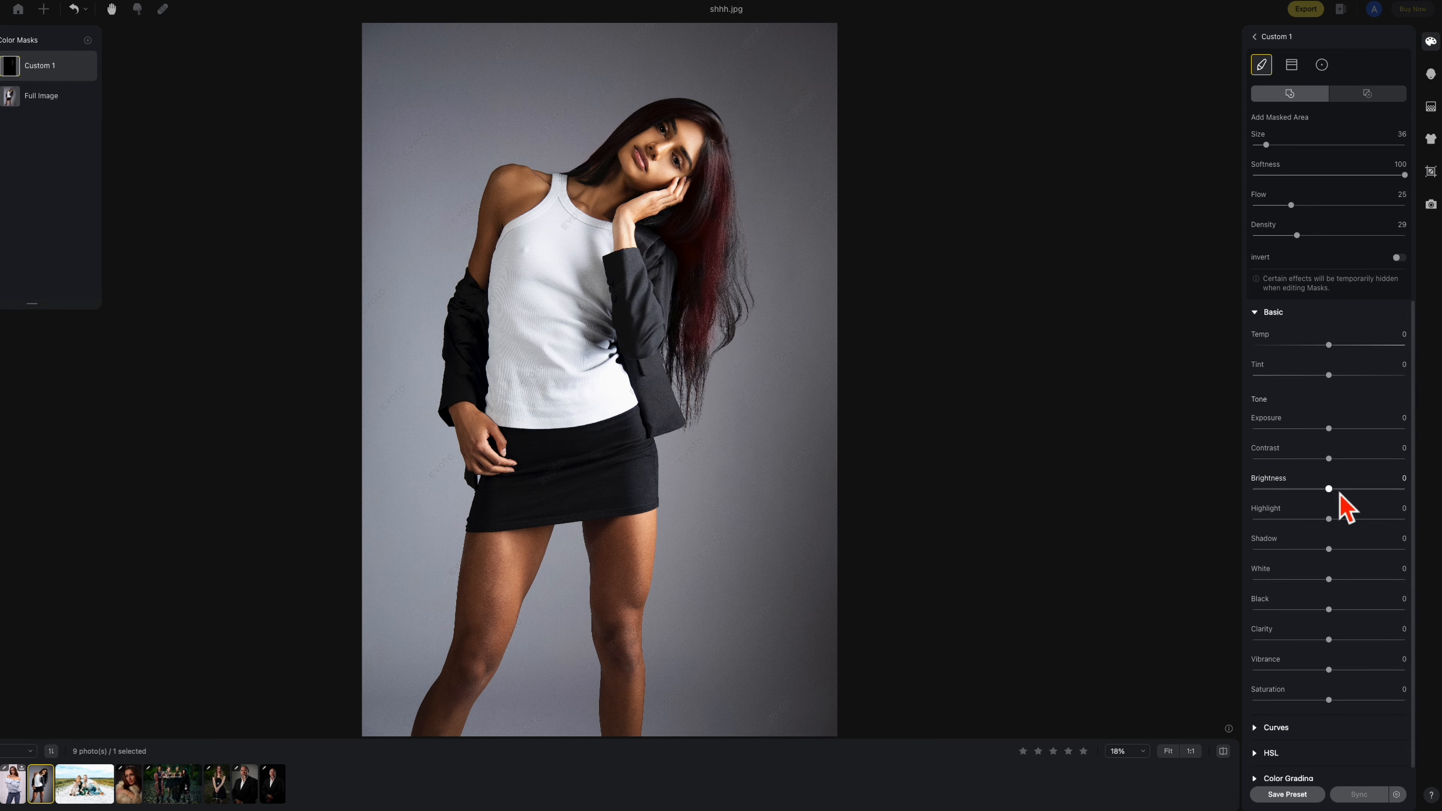
# Step: Set the hair mask's Shadow to 69, Clarity to 69, Brightness to 15, Exposure to 0.1 and Contrast to 38
pyautogui.moveTo(1330, 549); pyautogui.dragTo(1388, 552)
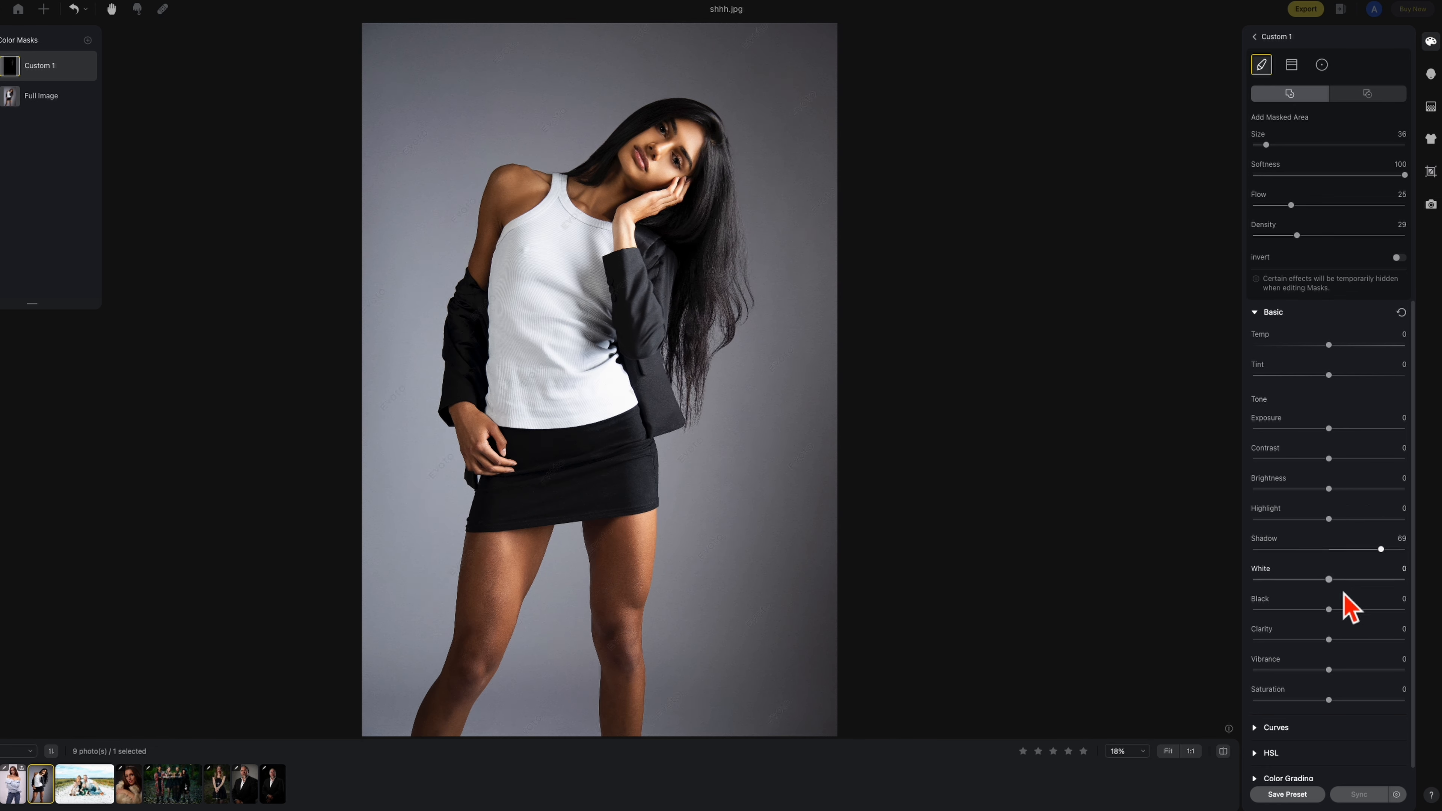
pyautogui.moveTo(1375, 649); pyautogui.dragTo(1389, 652)
pyautogui.moveTo(1335, 490); pyautogui.dragTo(1344, 490)
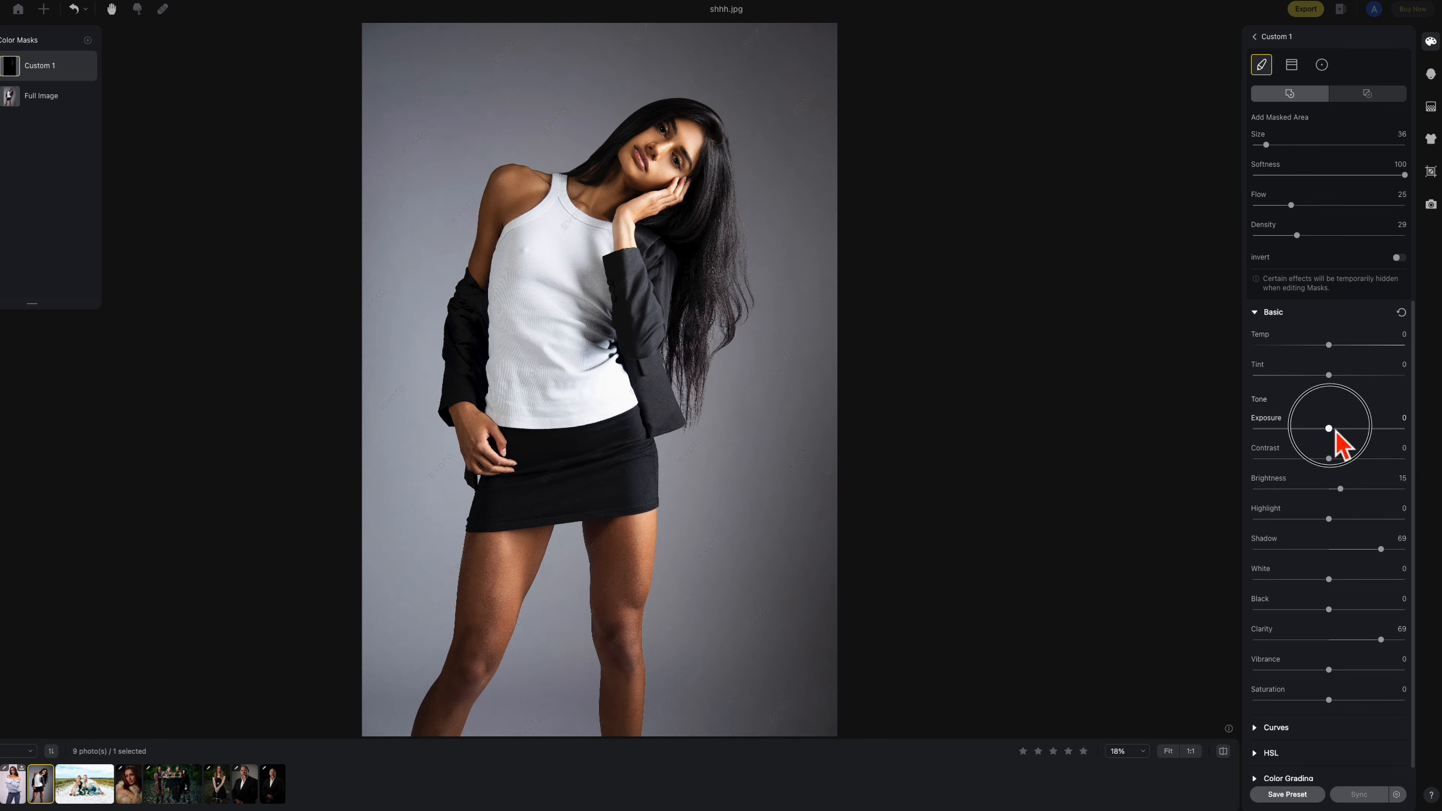
pyautogui.moveTo(1335, 429); pyautogui.dragTo(1363, 461)
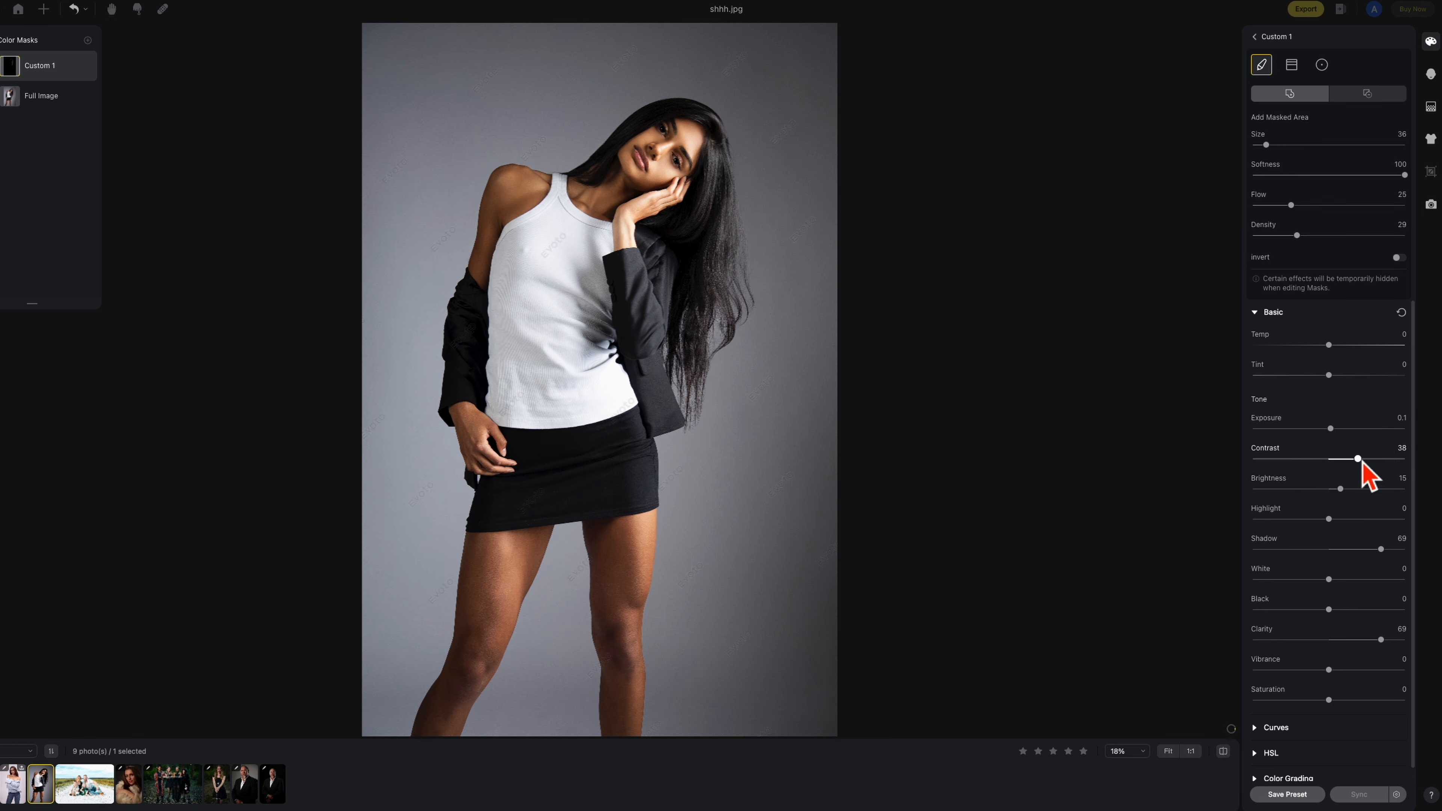
# Step: Compare the portrait with the adjusted hair against its original version
pyautogui.click(1229, 756)
pyautogui.click(1230, 756)
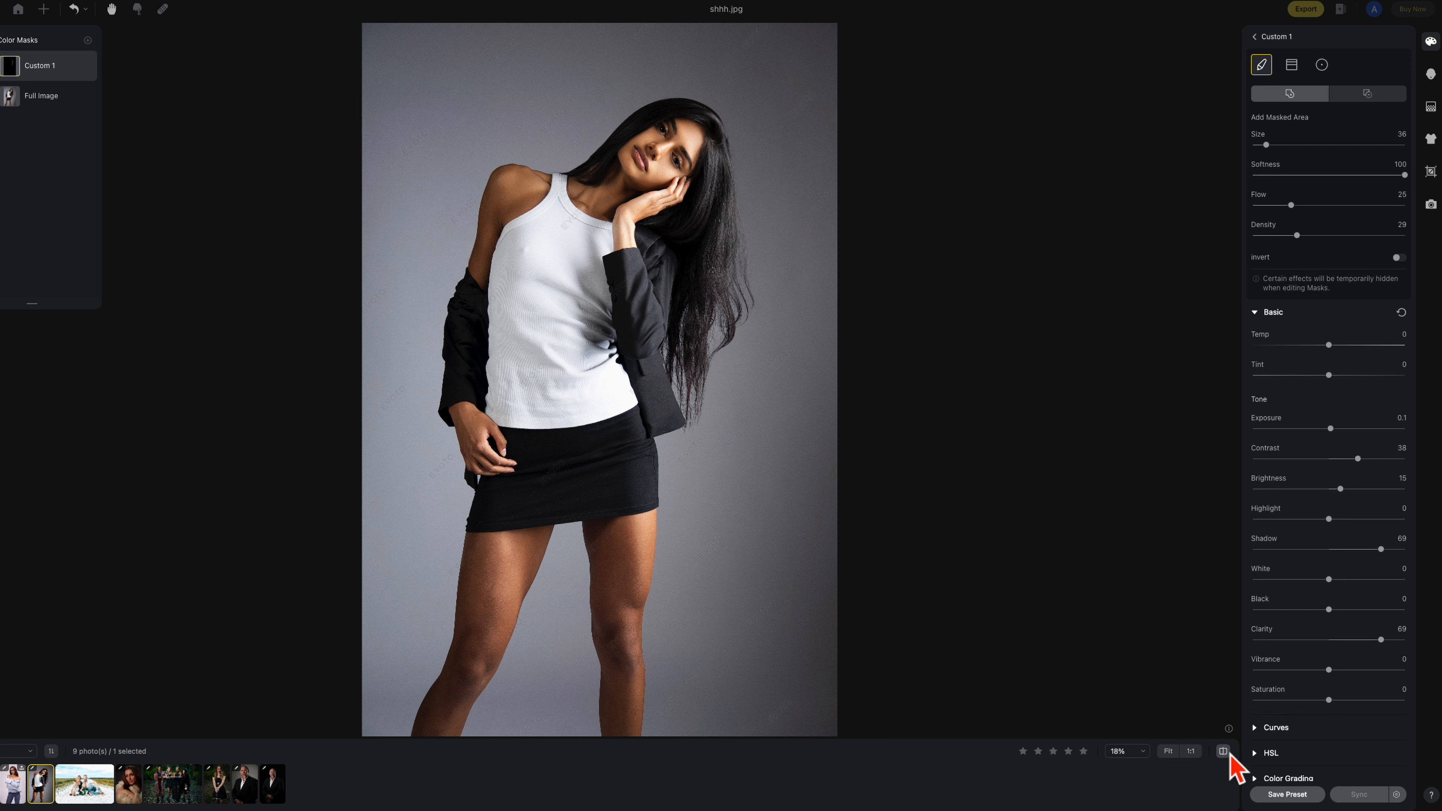
pyautogui.click(1230, 757)
pyautogui.click(1230, 757)
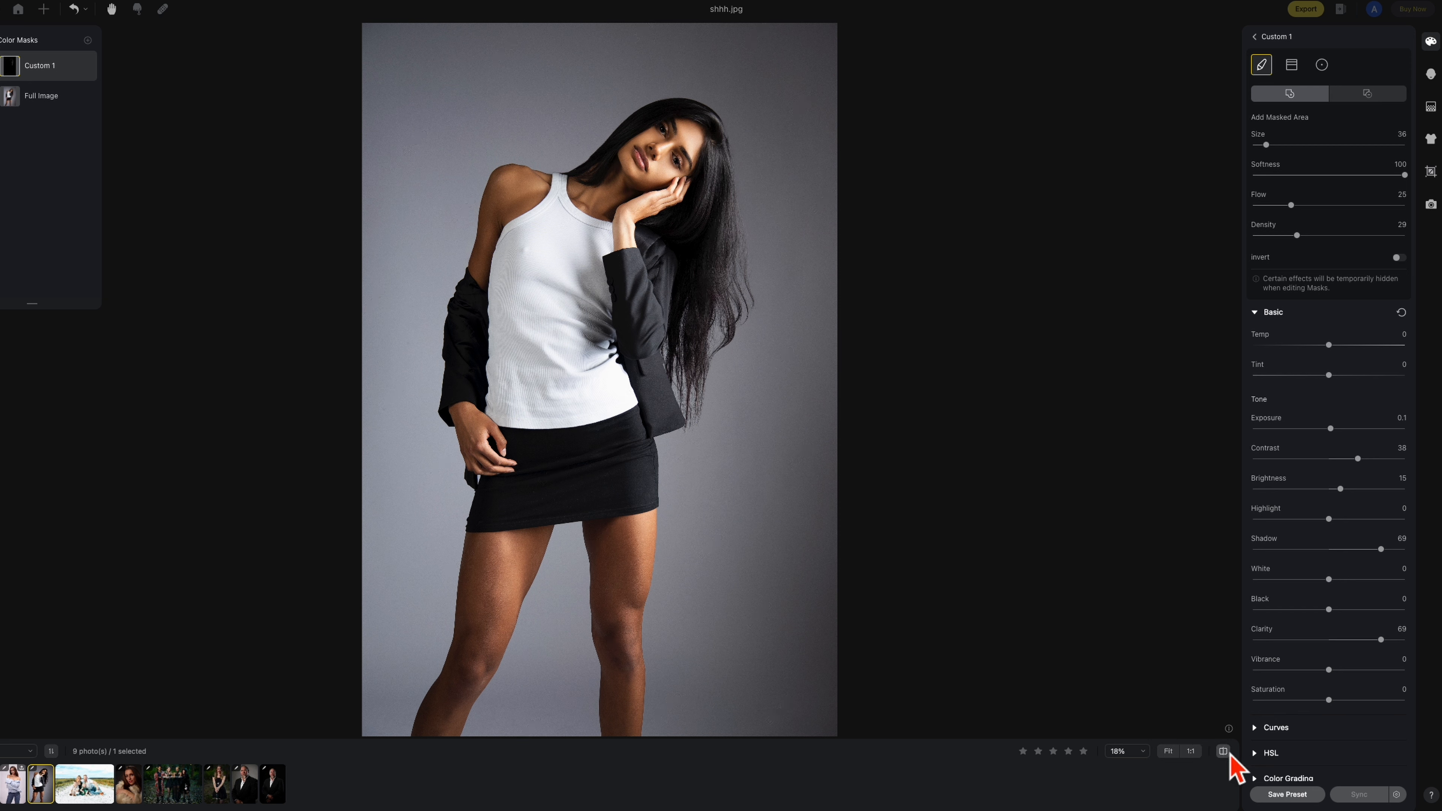